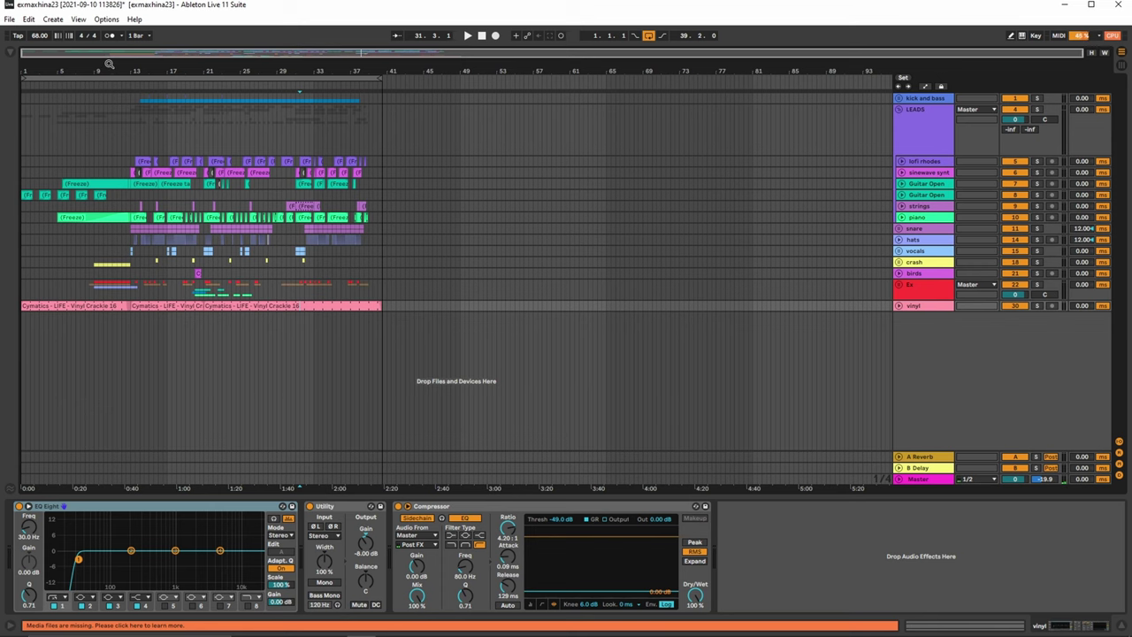
left_click_drag(109, 64, 205, 35)
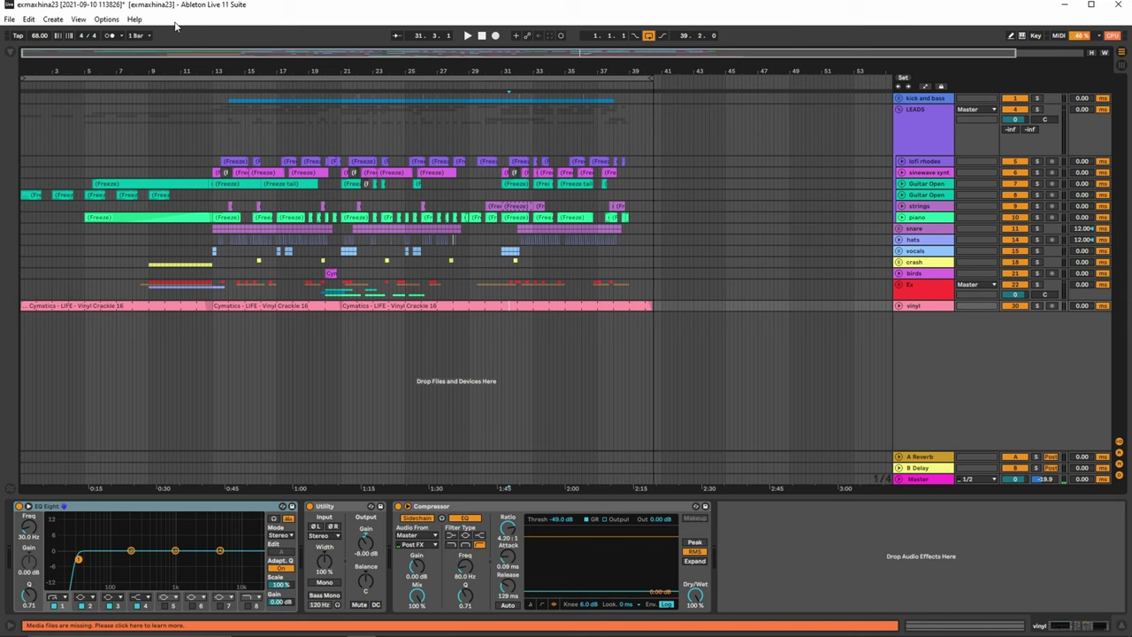
left_click_drag(104, 71, 59, 80)
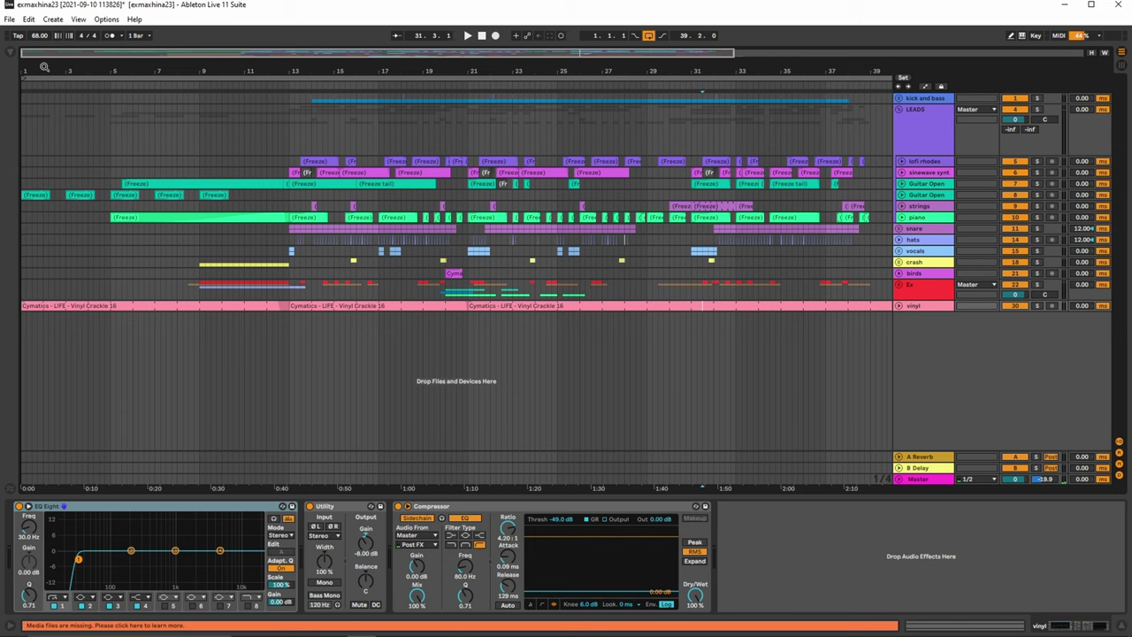
left_click_drag(44, 66, 43, 51)
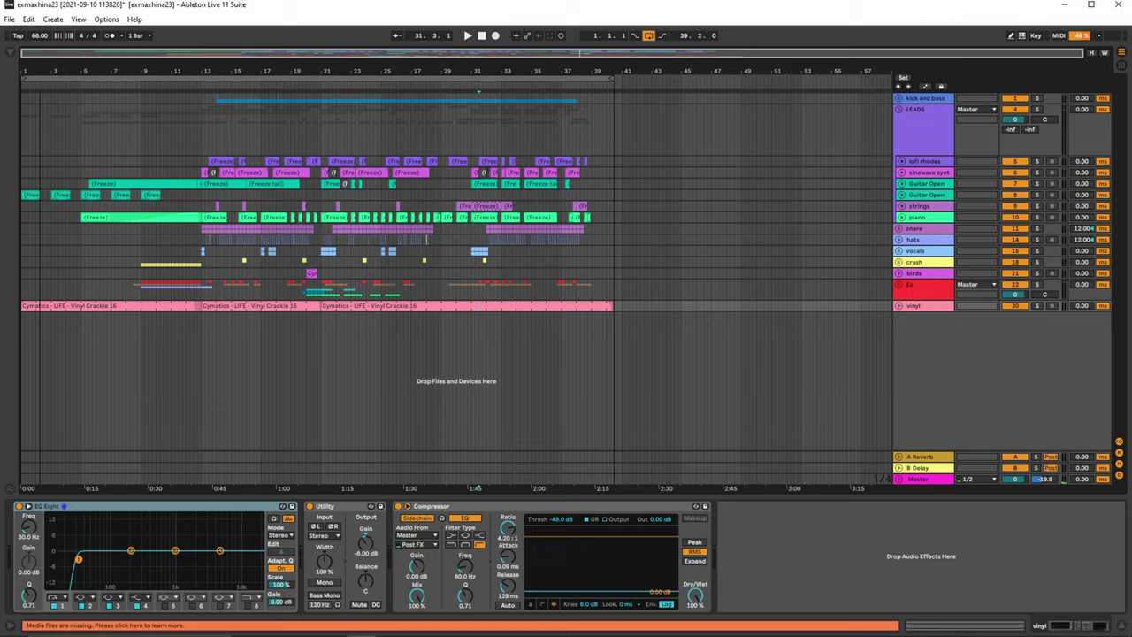
left_click_drag(44, 51, 43, 72)
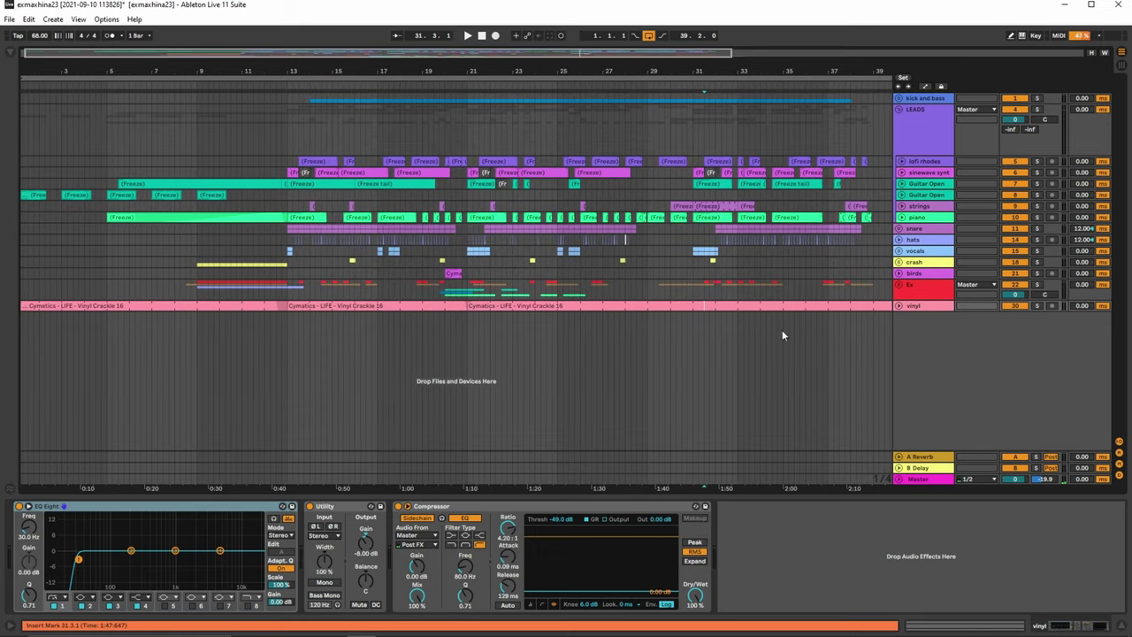
Unfold the kick and bass group, solo it and play it from the start of the bass clip at bar 14.
left_click(901, 98)
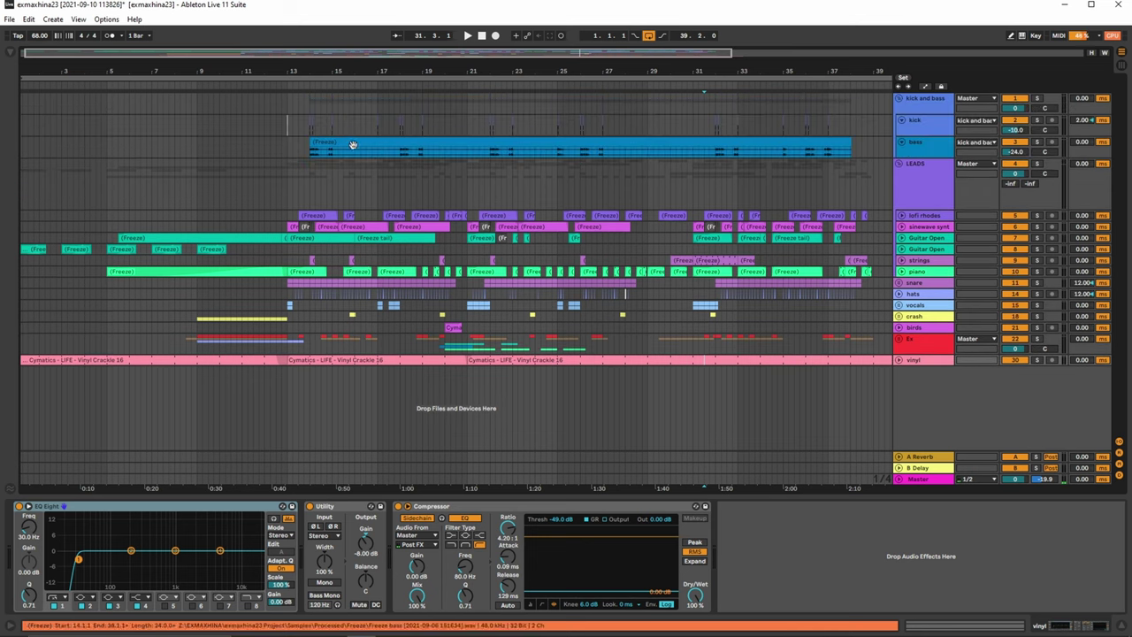
left_click(312, 147)
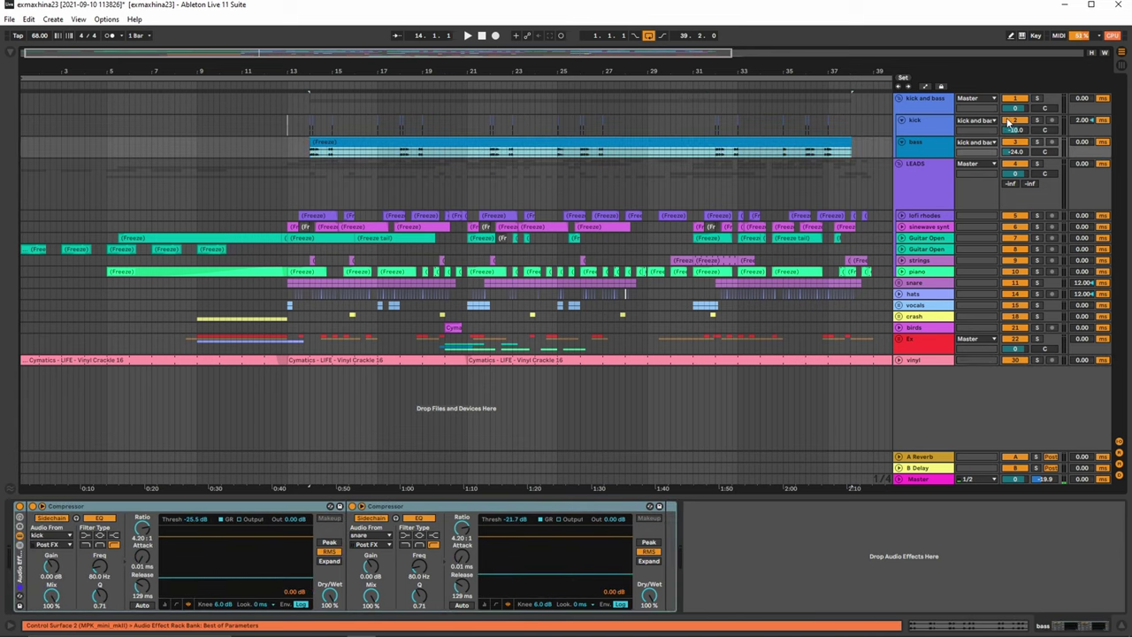
left_click(1040, 100)
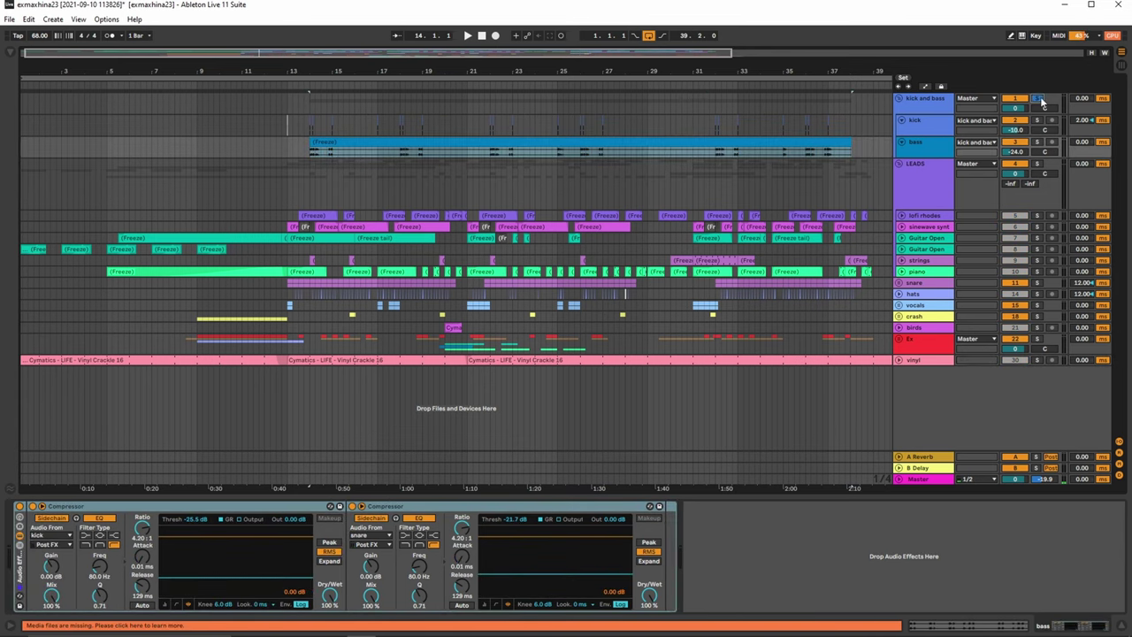
left_click(315, 146)
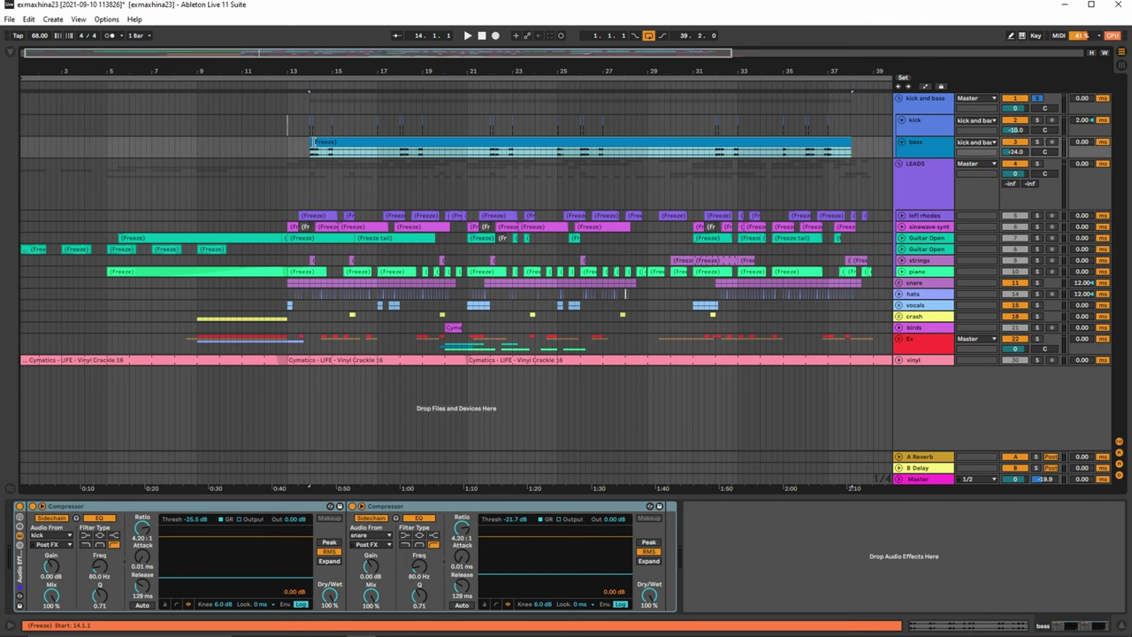
key("space")
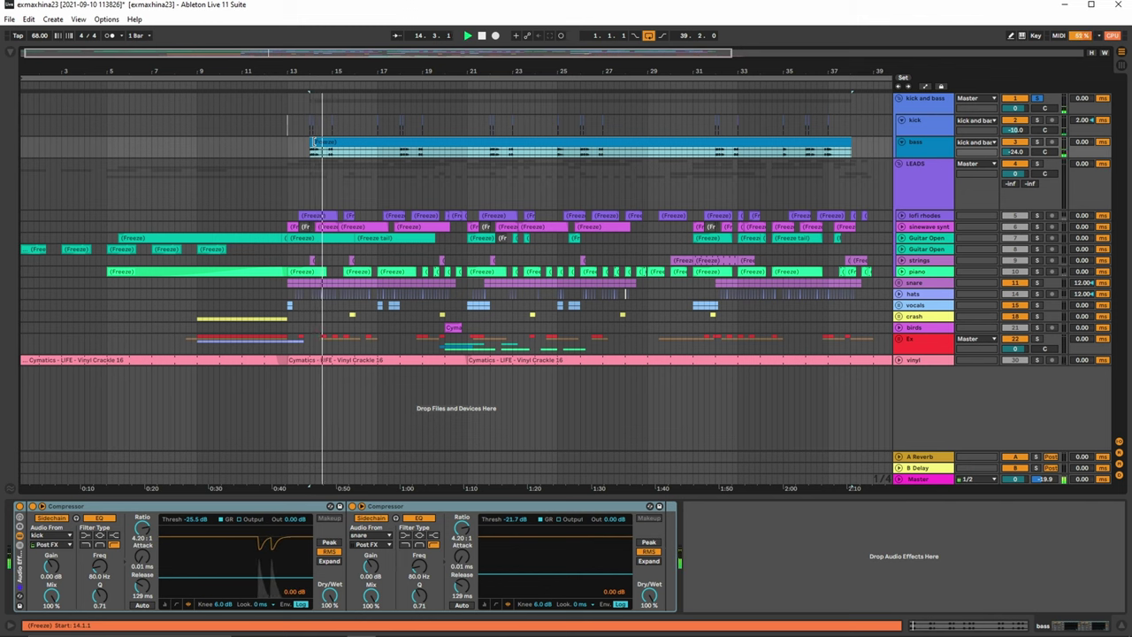
Stop playback, fold the kick and bass group and solo the LEADS group instead.
left_click(897, 99)
left_click(1037, 111)
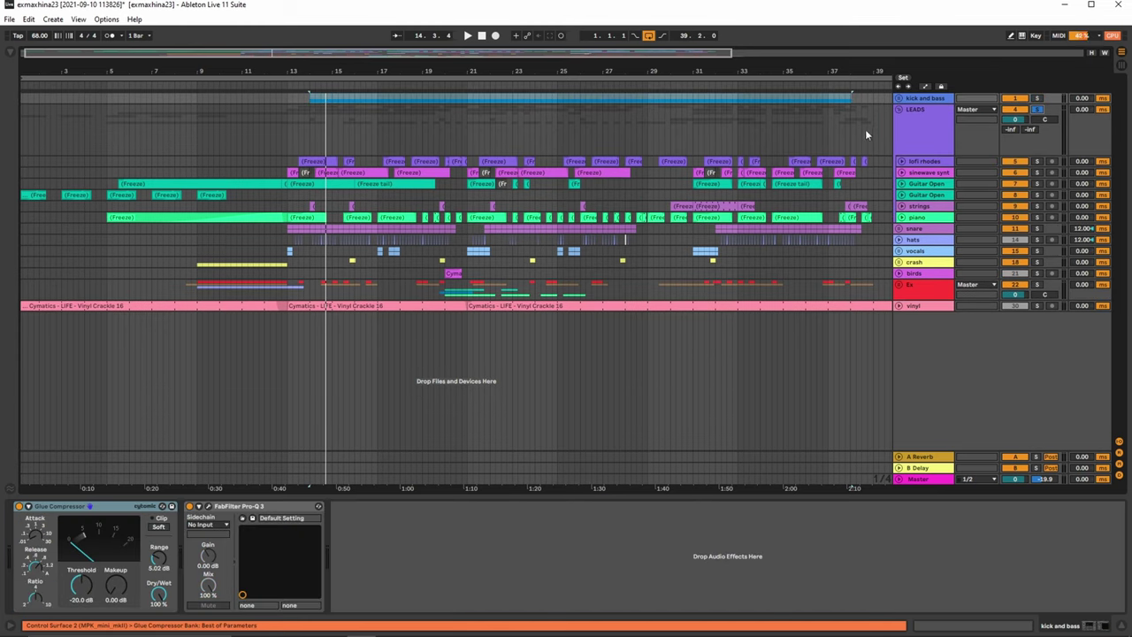
Inspect the effect devices on the lofi rhodes, sinewave synth, both Guitar Open and strings tracks in the LEADS group.
left_click(927, 161)
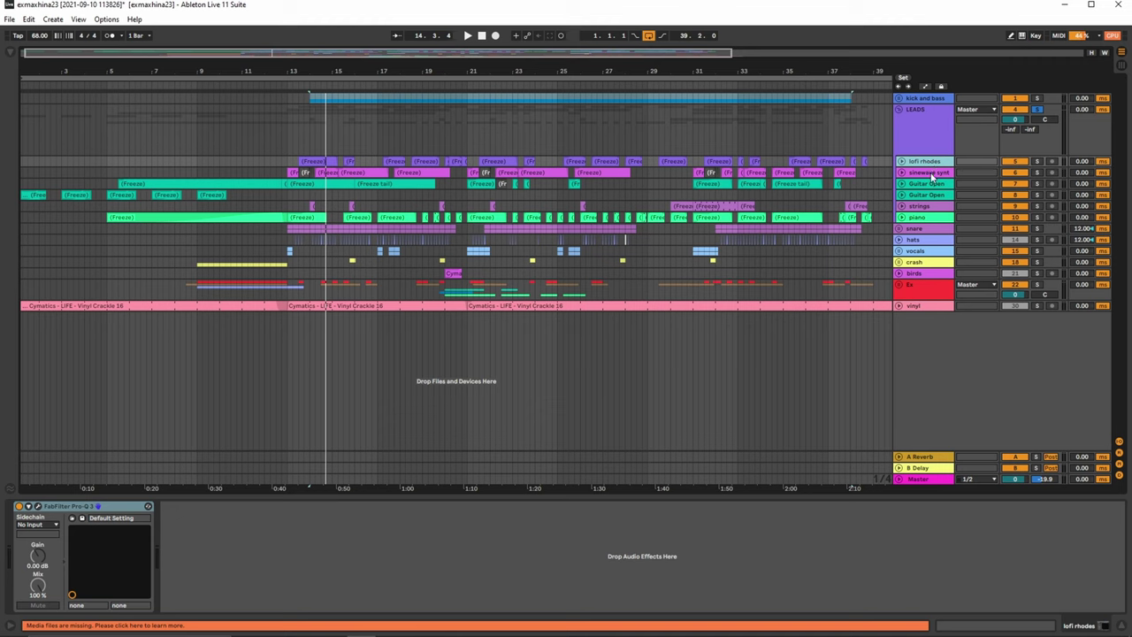
left_click(930, 175)
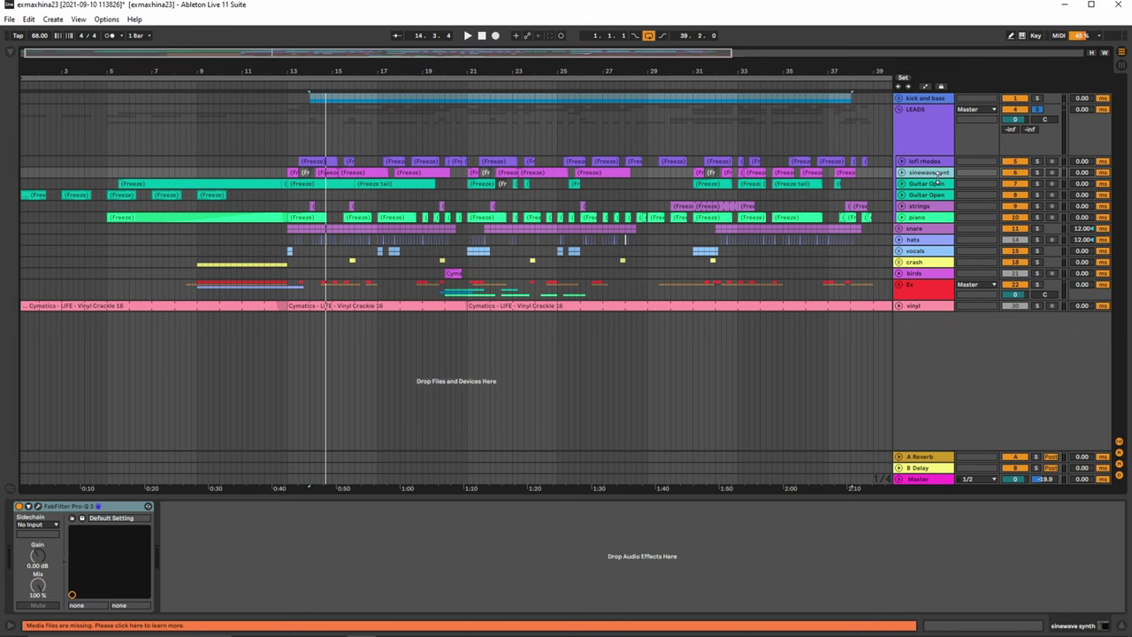
left_click(927, 195)
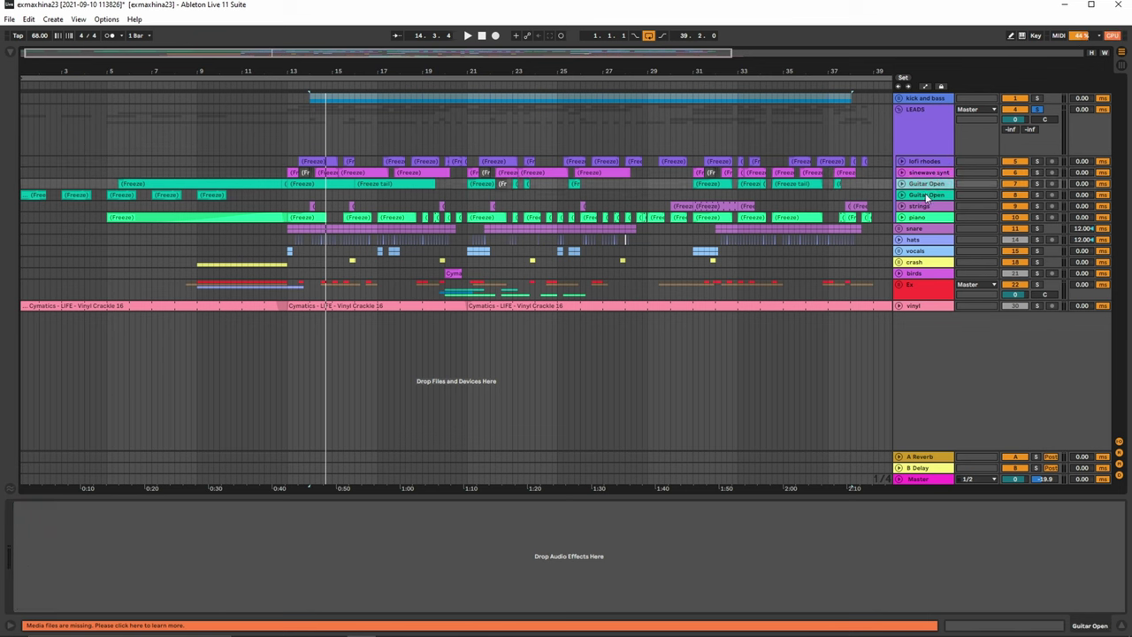
left_click(926, 184)
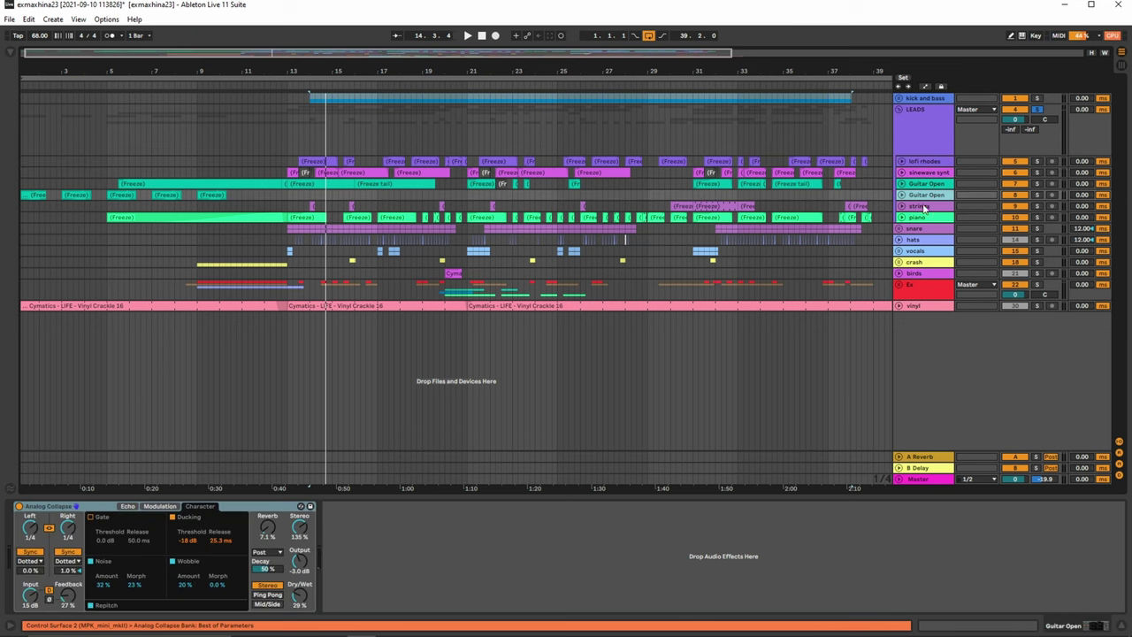
left_click(920, 206)
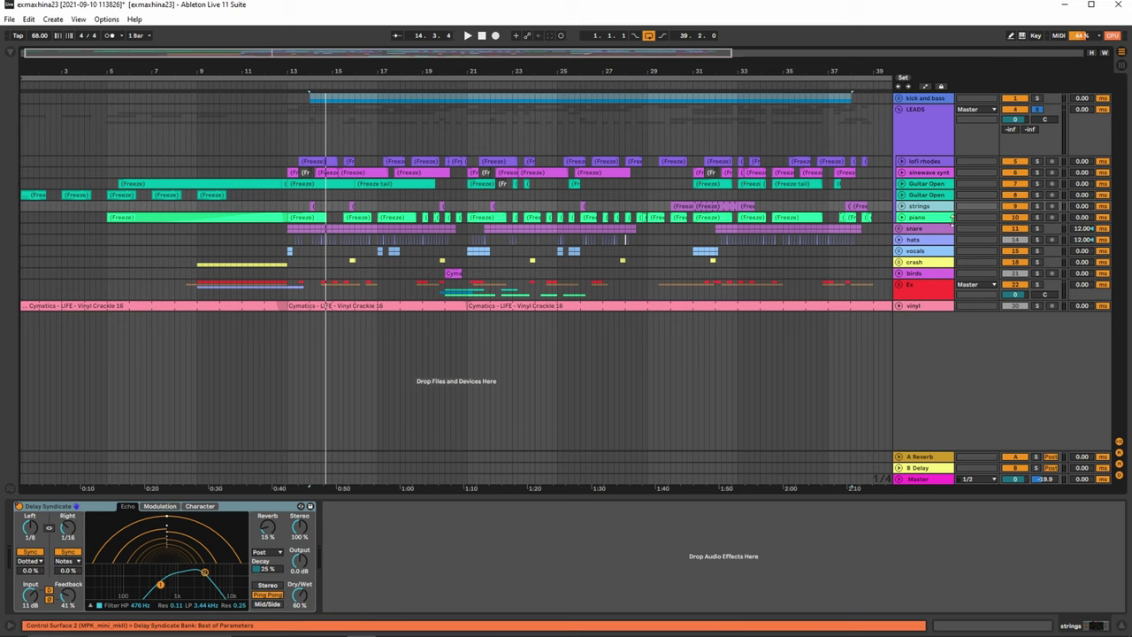
Play the soloed LEADS group from bar 13.
left_click(287, 134)
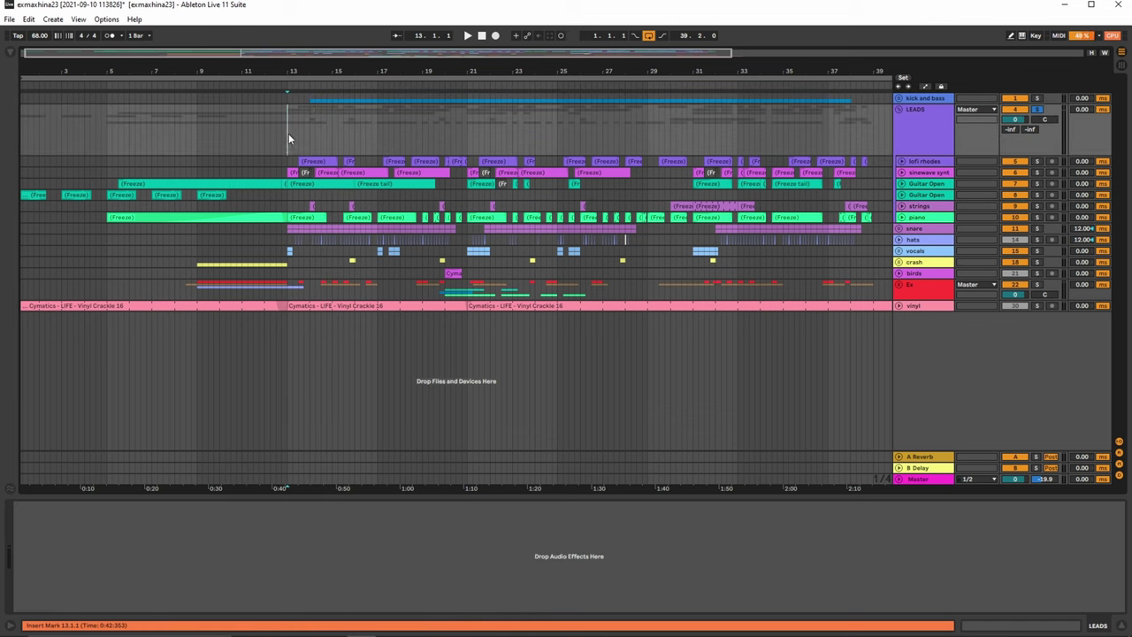
key("space")
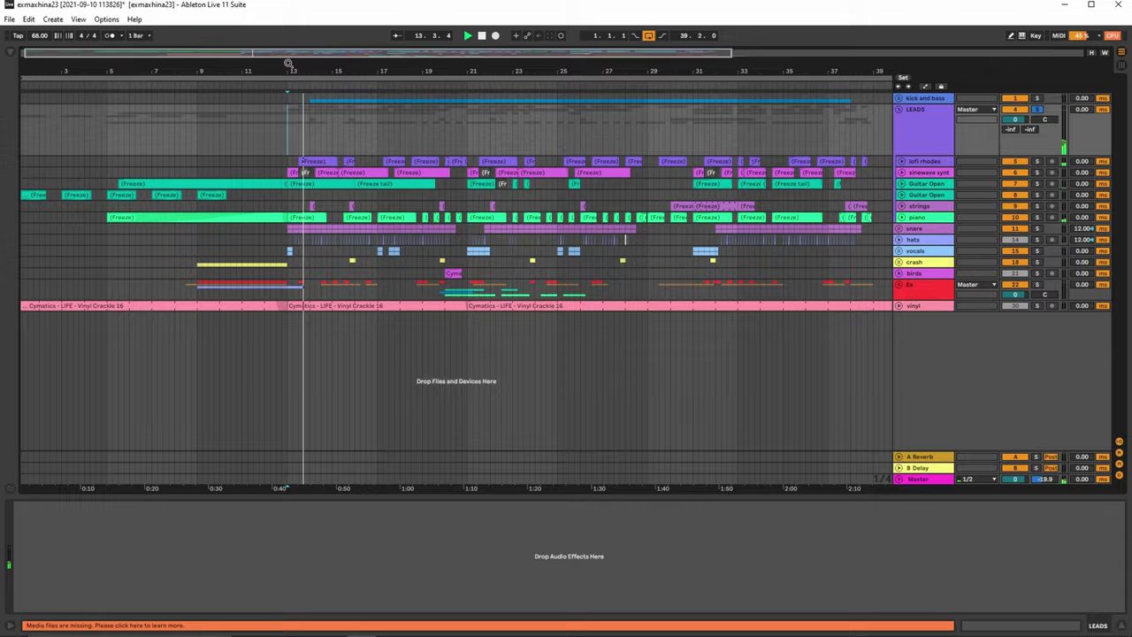
left_click_drag(295, 71, 299, 142)
key("plus")
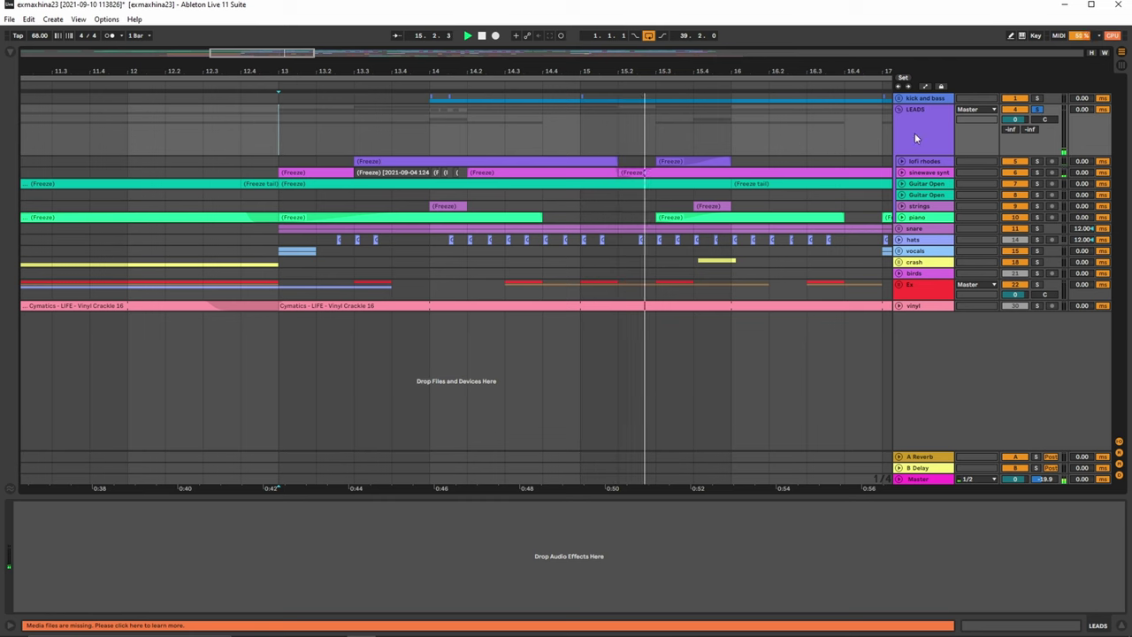
Unfold the lofi rhodes and sinewave synth tracks to show their clip contents, and stop playback.
left_click(904, 160)
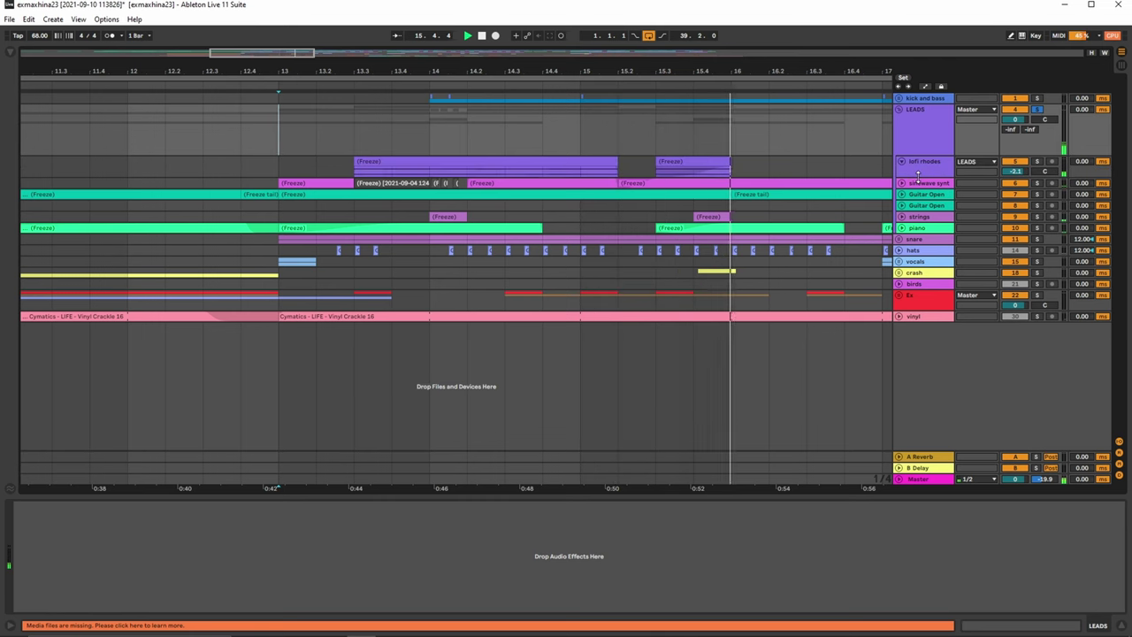
left_click(904, 160)
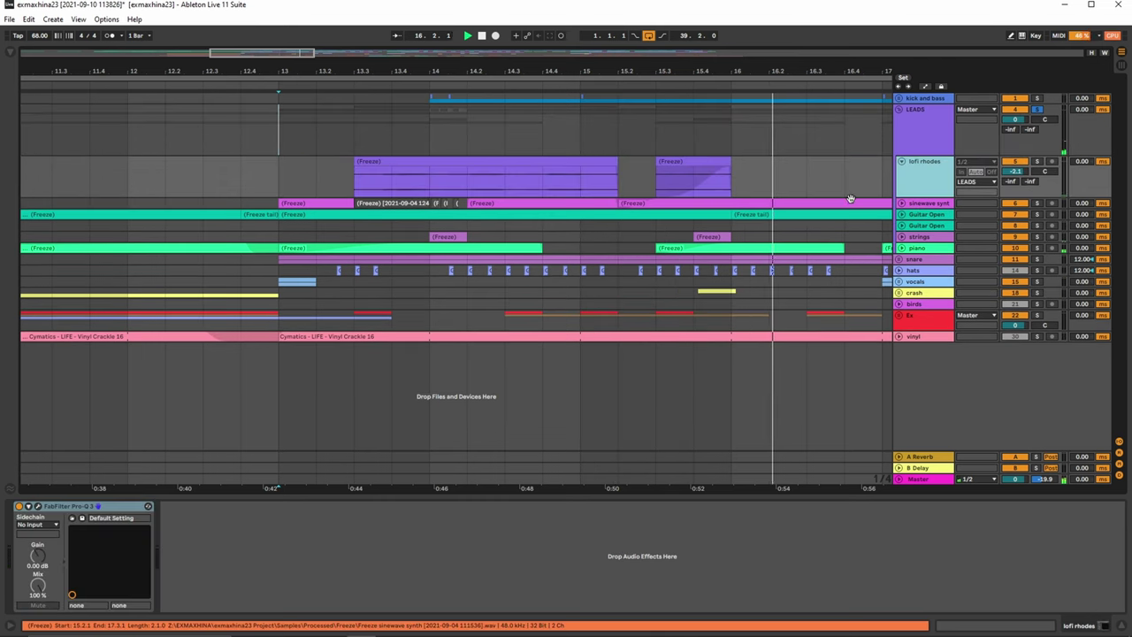
left_click(900, 204)
left_click_drag(754, 69, 754, 37)
key("space")
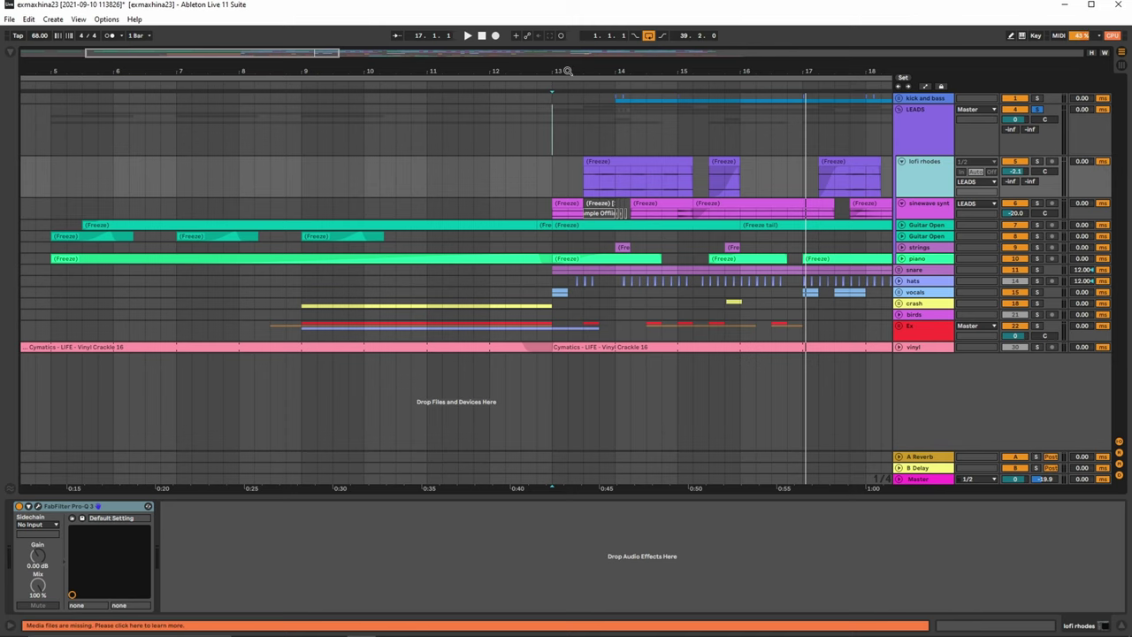
key("plus")
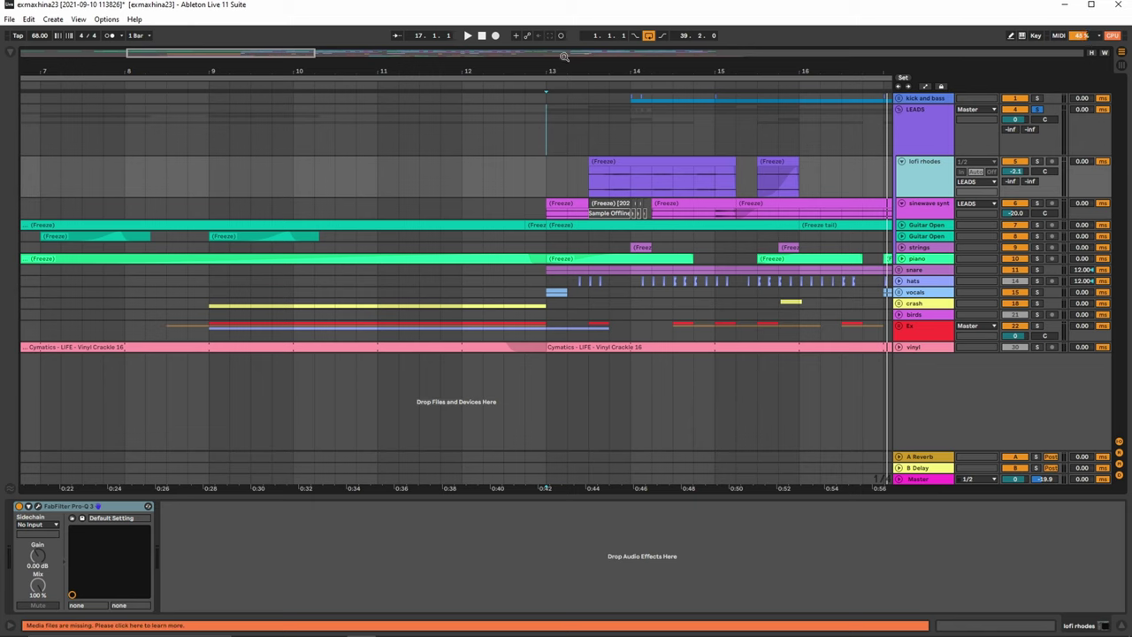
left_click_drag(557, 66, 359, 66)
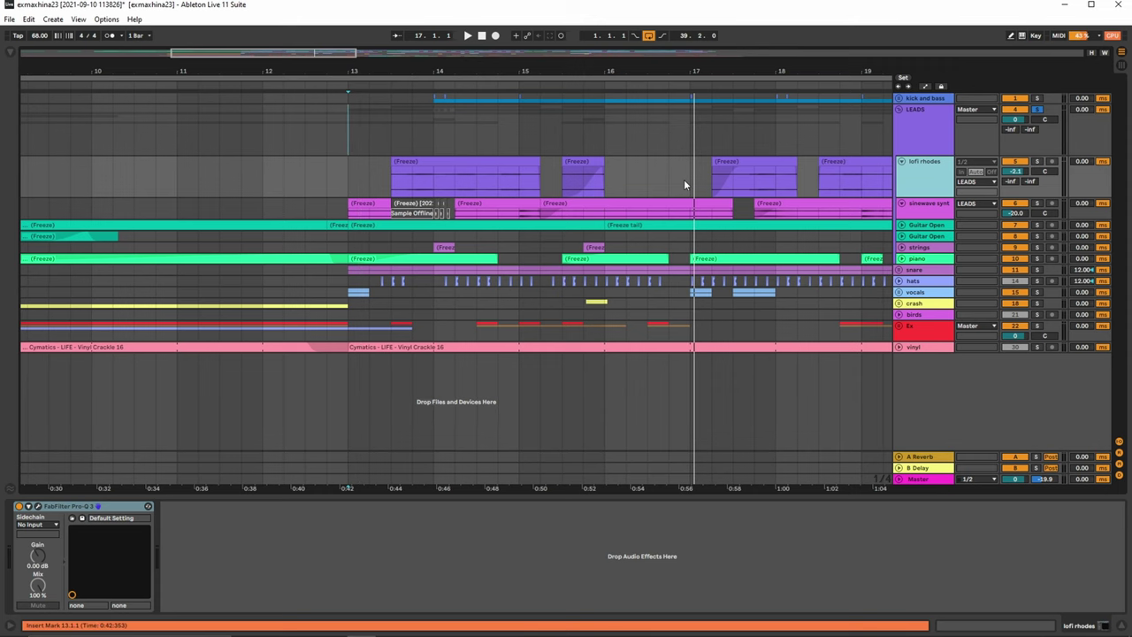
left_click_drag(357, 68, 357, 32)
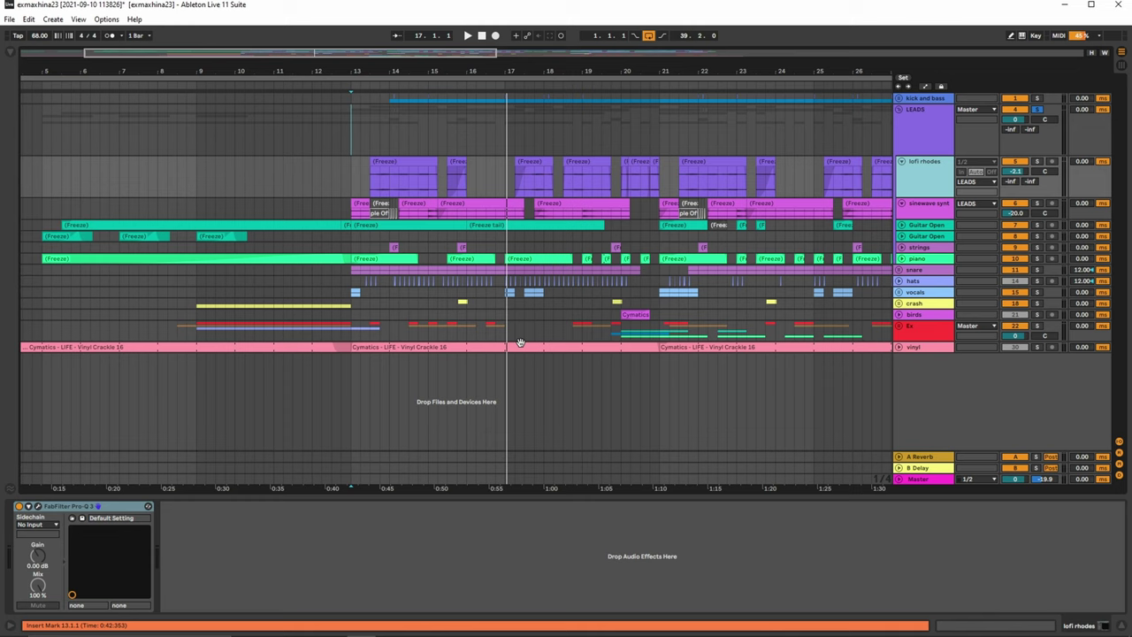
key("plus")
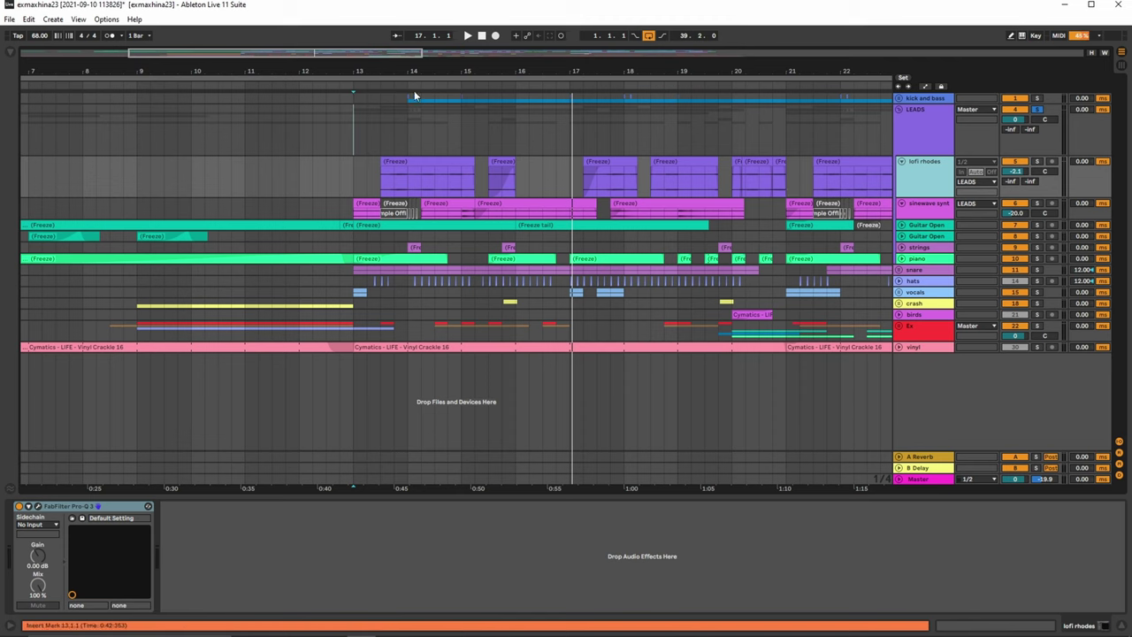
mouse_move(384, 76)
left_mouse_down()
mouse_move(385, 99)
mouse_move(386, 72)
left_mouse_up()
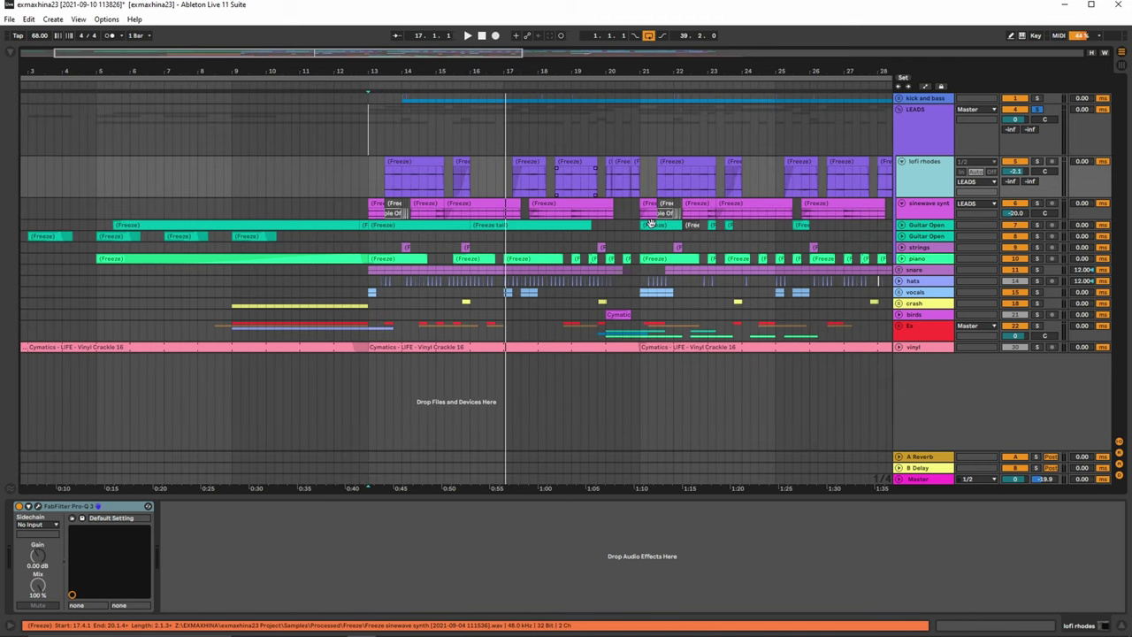
Select bars 20 to 25 of the Ex group, solo the group and play the selection.
left_click(911, 325)
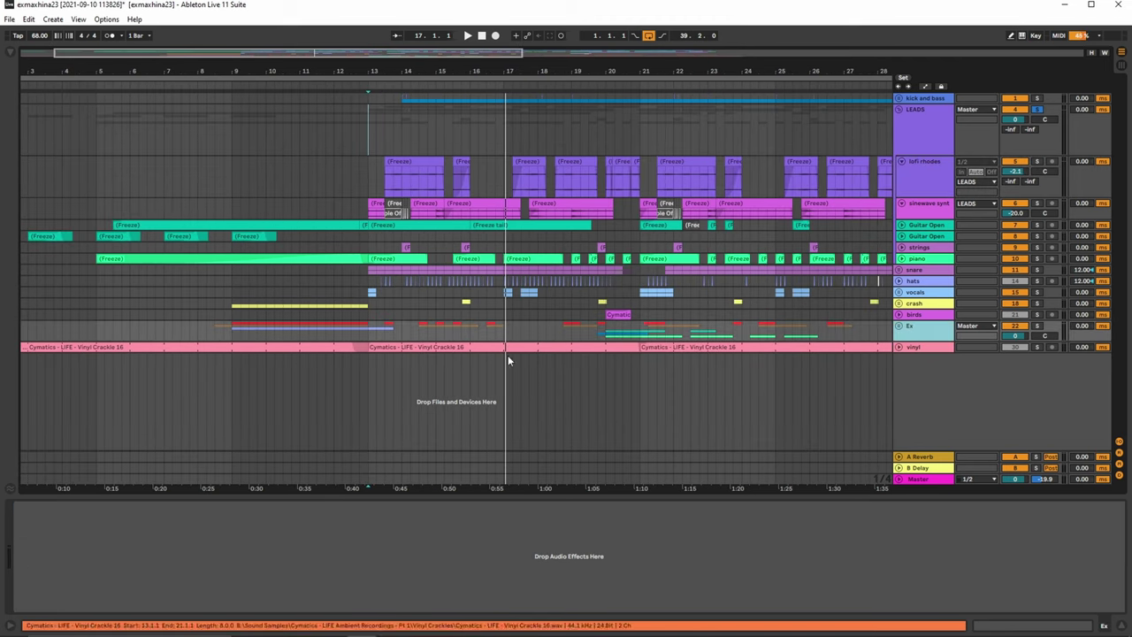
left_click_drag(607, 334, 780, 337)
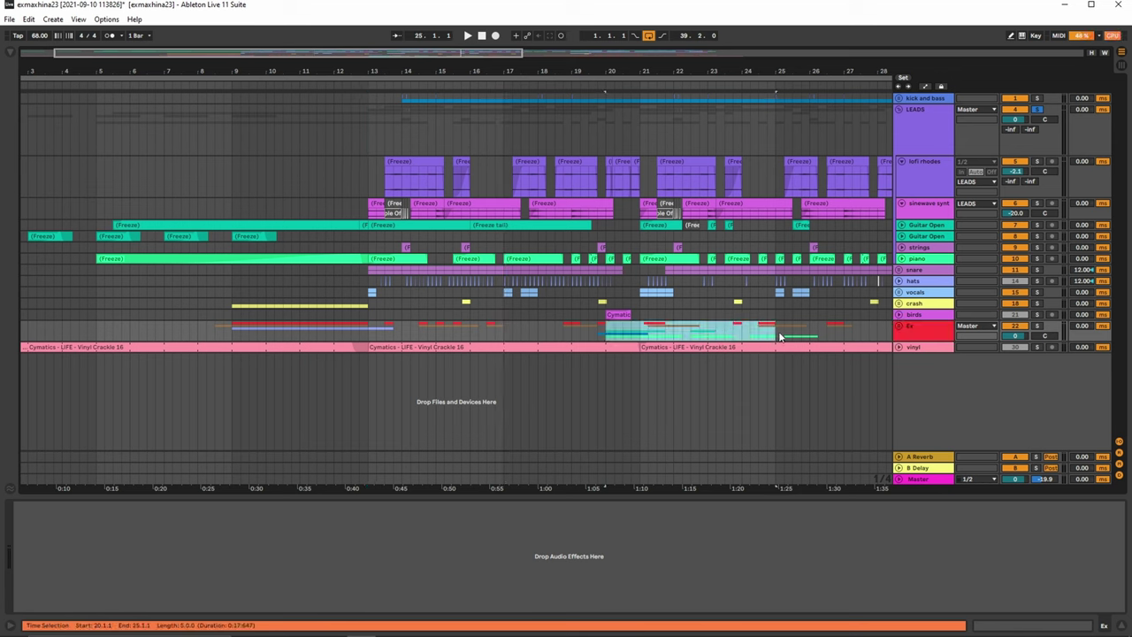
left_click(1038, 325)
key("space")
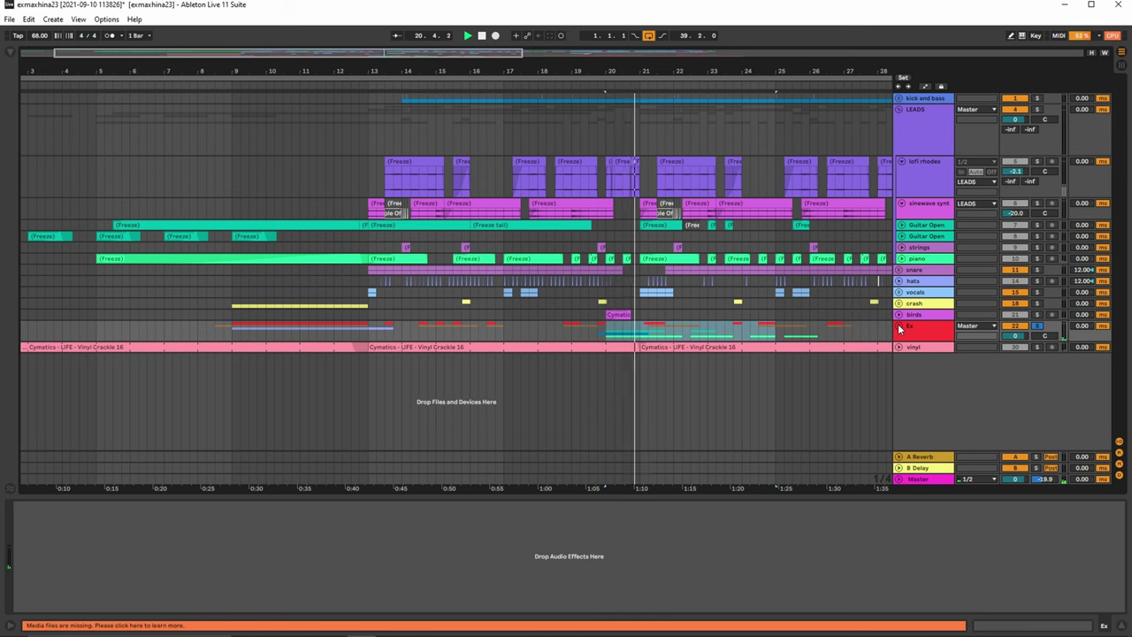
Unfold the Ex group during playback and look through its tree tone and chirp tracks down to chirp5.
left_click(898, 326)
scroll(798, 367, "down", 3)
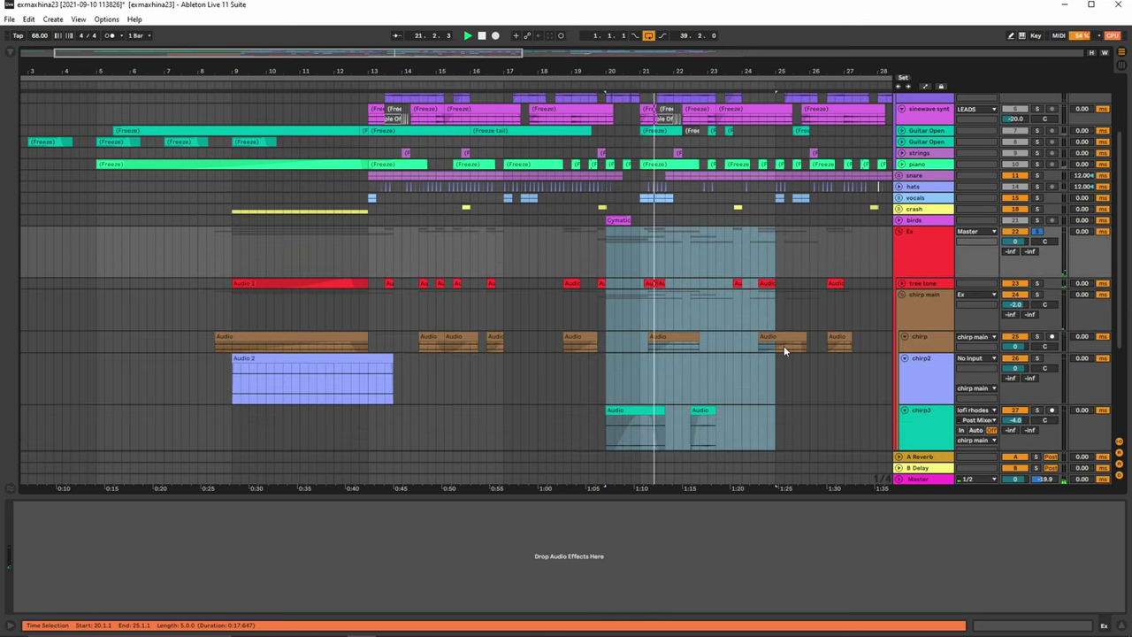
scroll(784, 347, "down", 2)
scroll(785, 347, "down", 2)
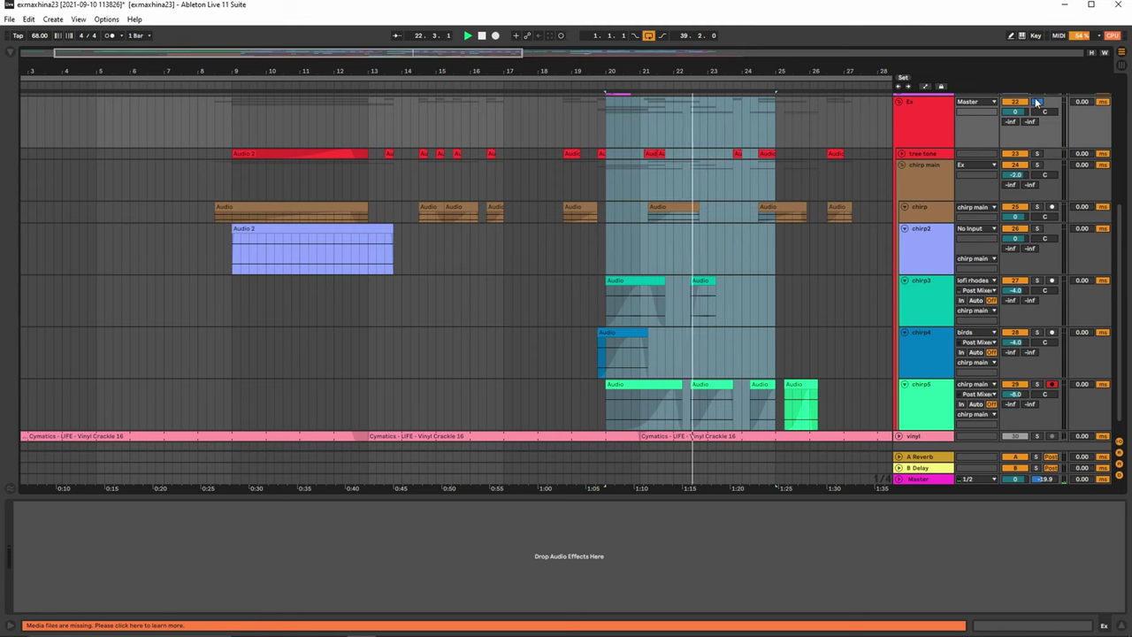
Unsolo the Ex group to hear it with the full arrangement, fold the LEADS group and stop playback.
scroll(714, 267, "up", 3)
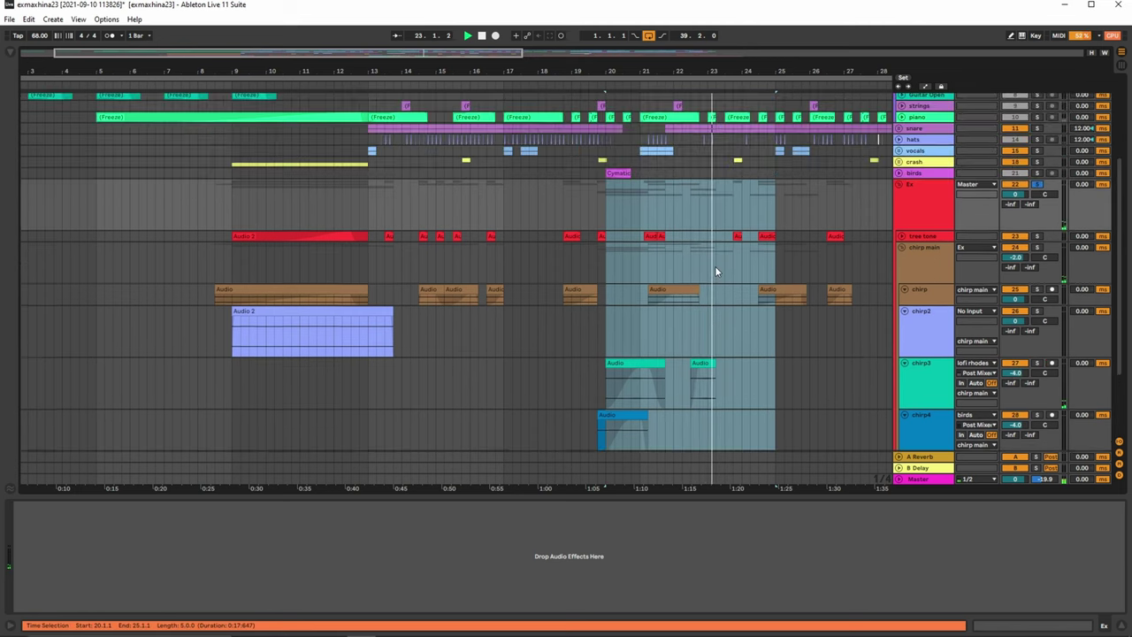
scroll(715, 265, "up", 1)
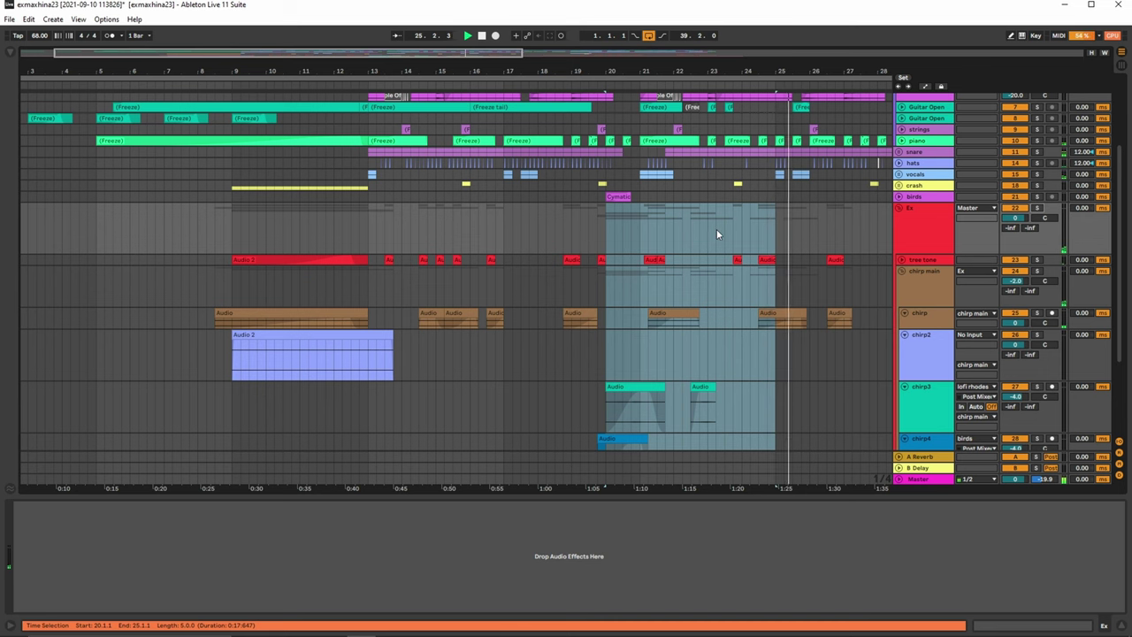
scroll(716, 229, "up", 4)
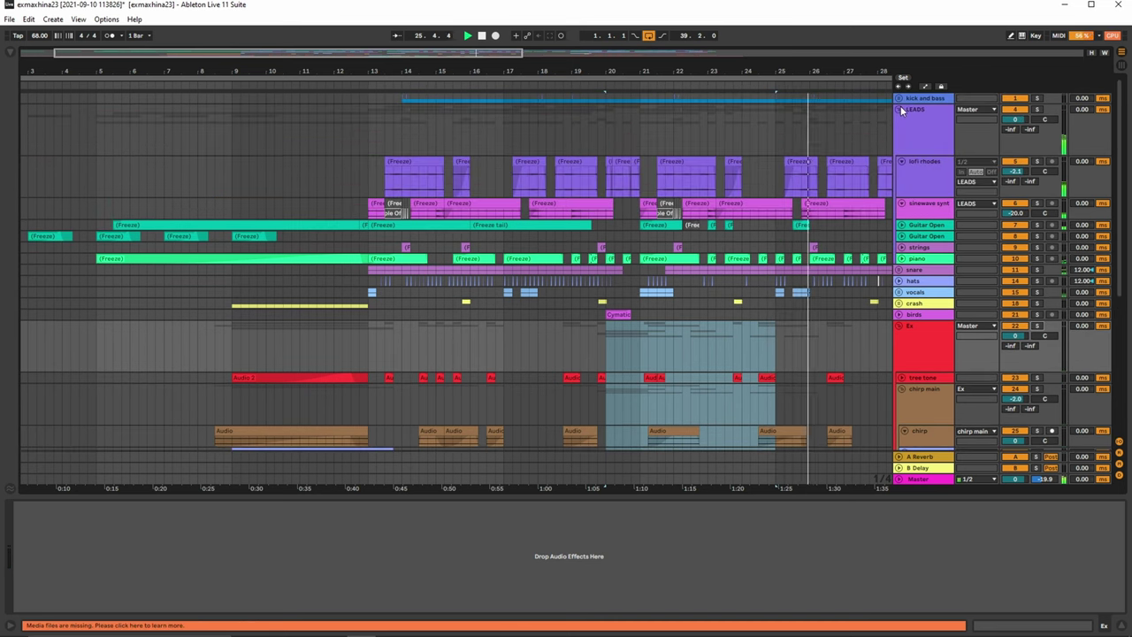
left_click(901, 107)
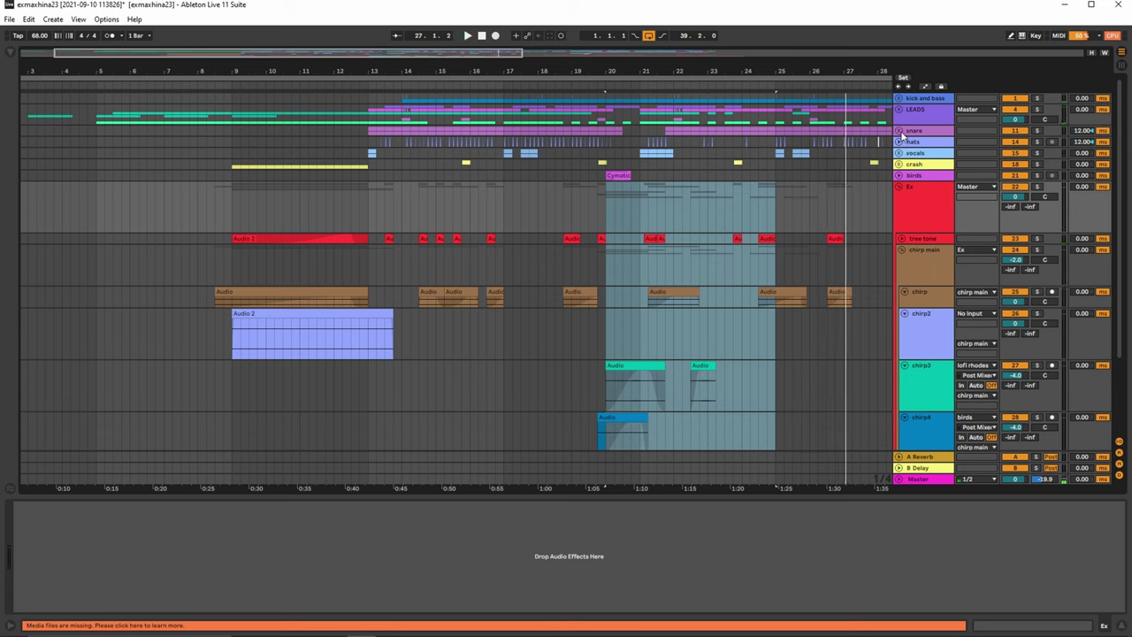
Unfold the snare group to look over its two GH_LH_Snare 13 tracks, and display the group's effect devices.
left_click(907, 112)
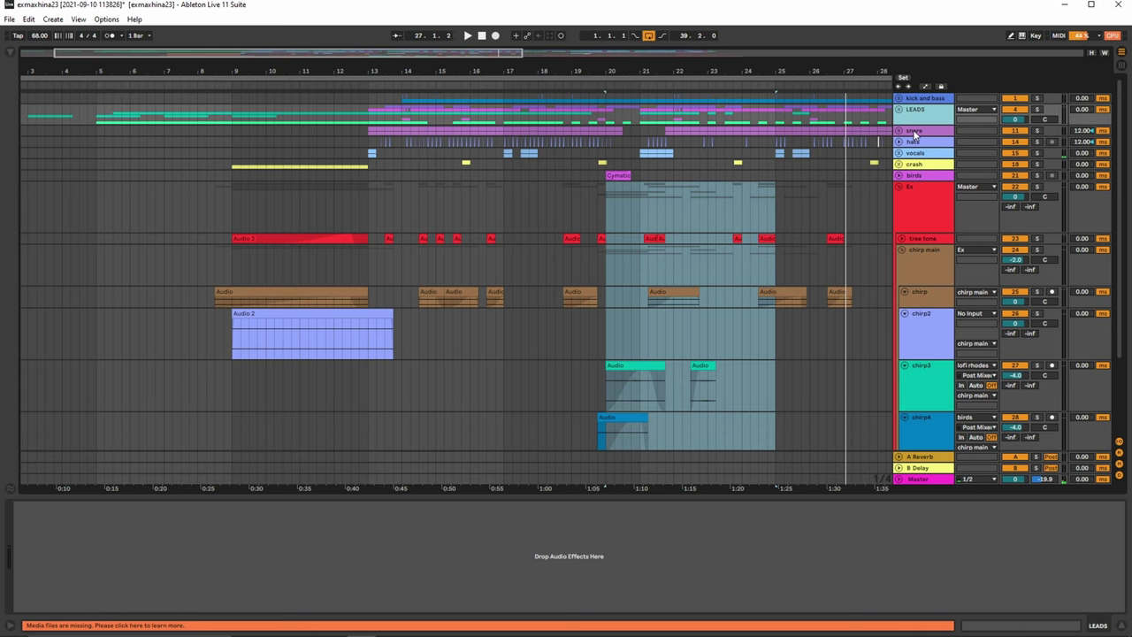
left_click(916, 131)
left_click(901, 131)
left_click(925, 152)
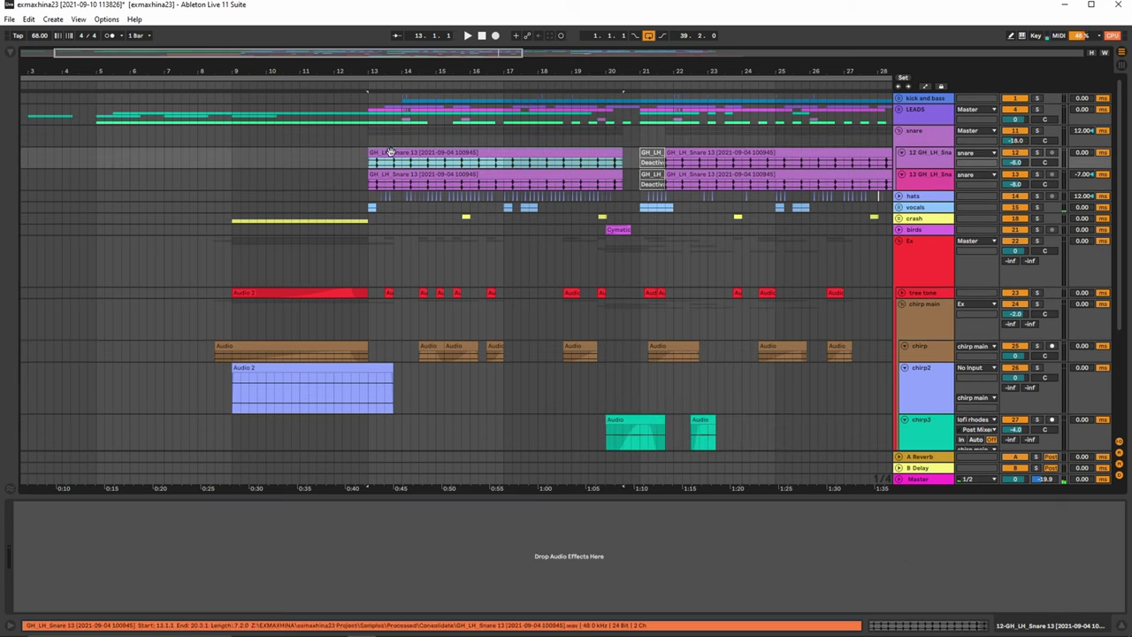
left_click(902, 131)
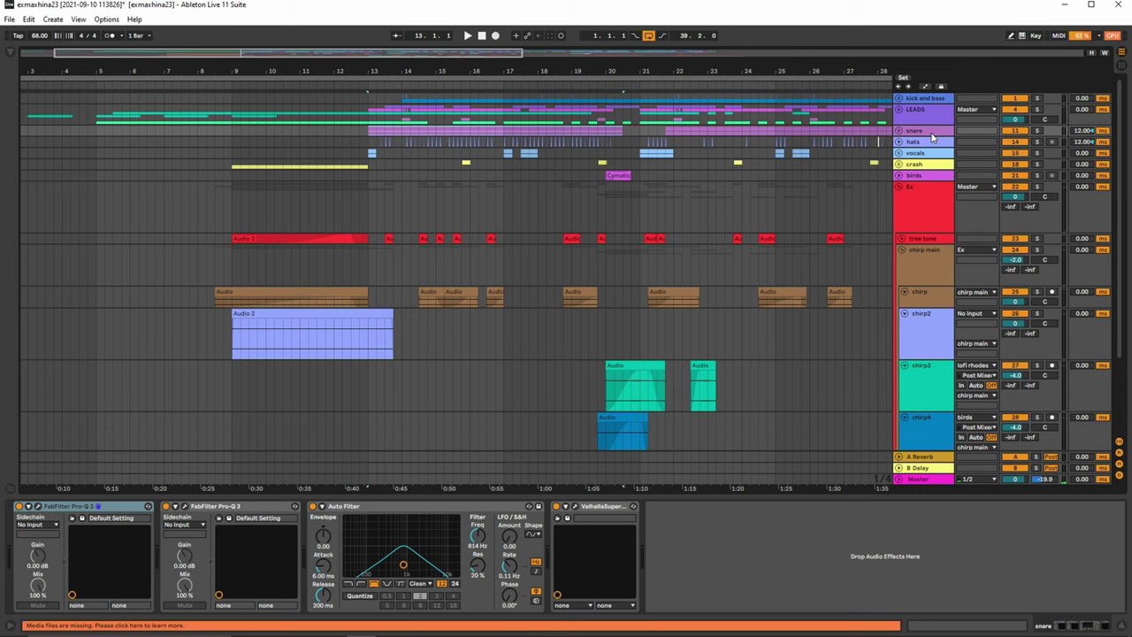
left_click(901, 131)
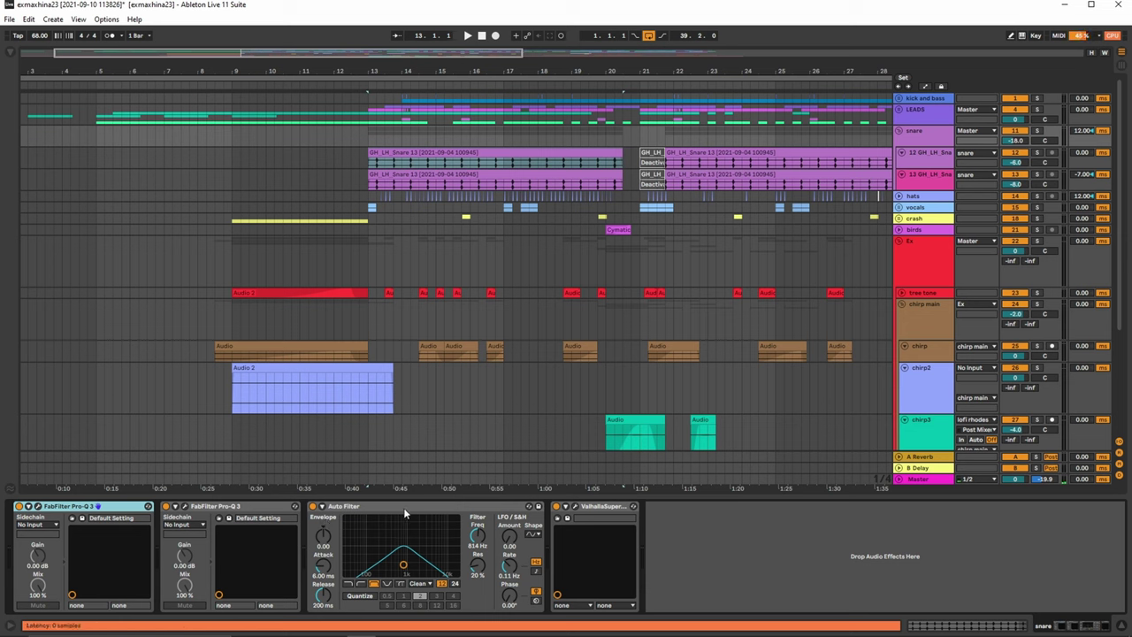
left_click(918, 130)
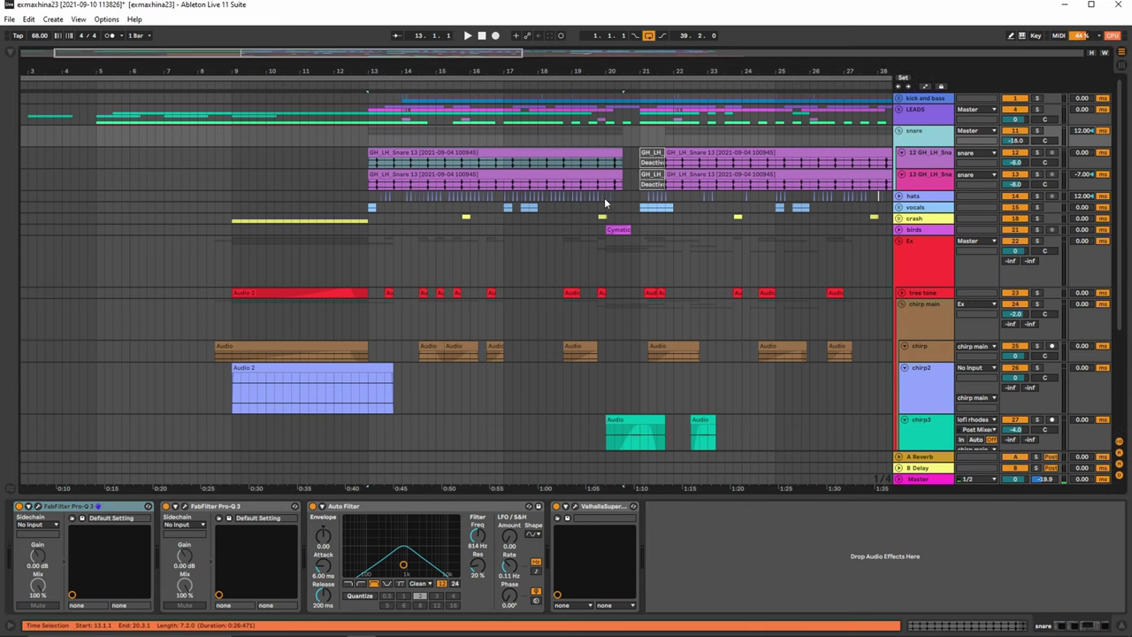
Play the snare group soloed from bar 13 and again from bar 20, and unsolo it.
left_click_drag(366, 73, 364, 135)
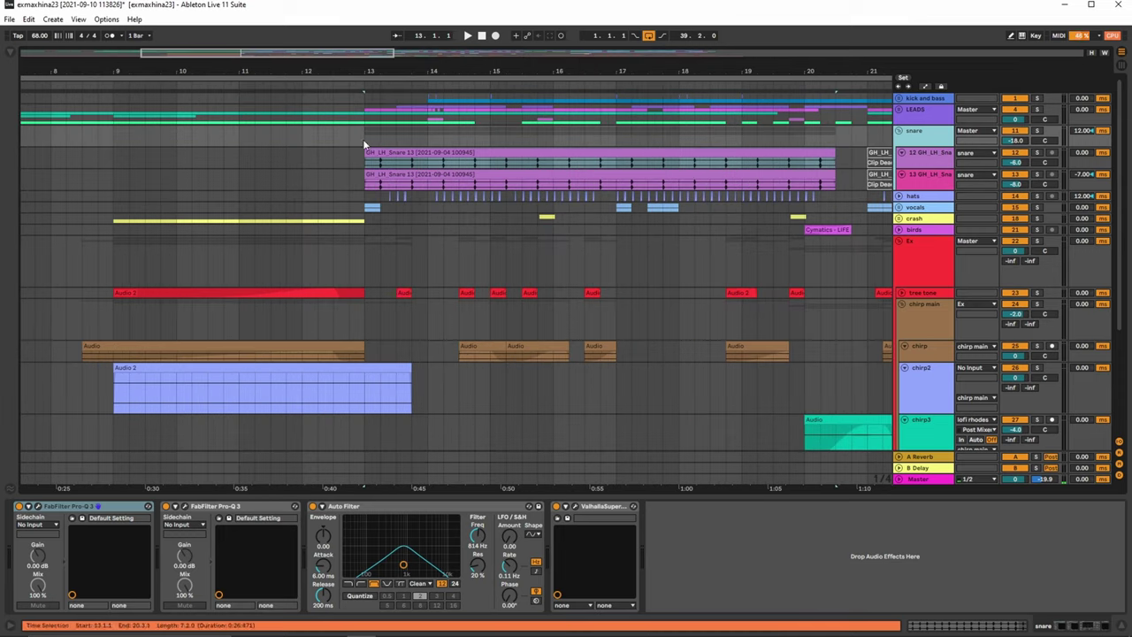
left_click(365, 142)
key("space")
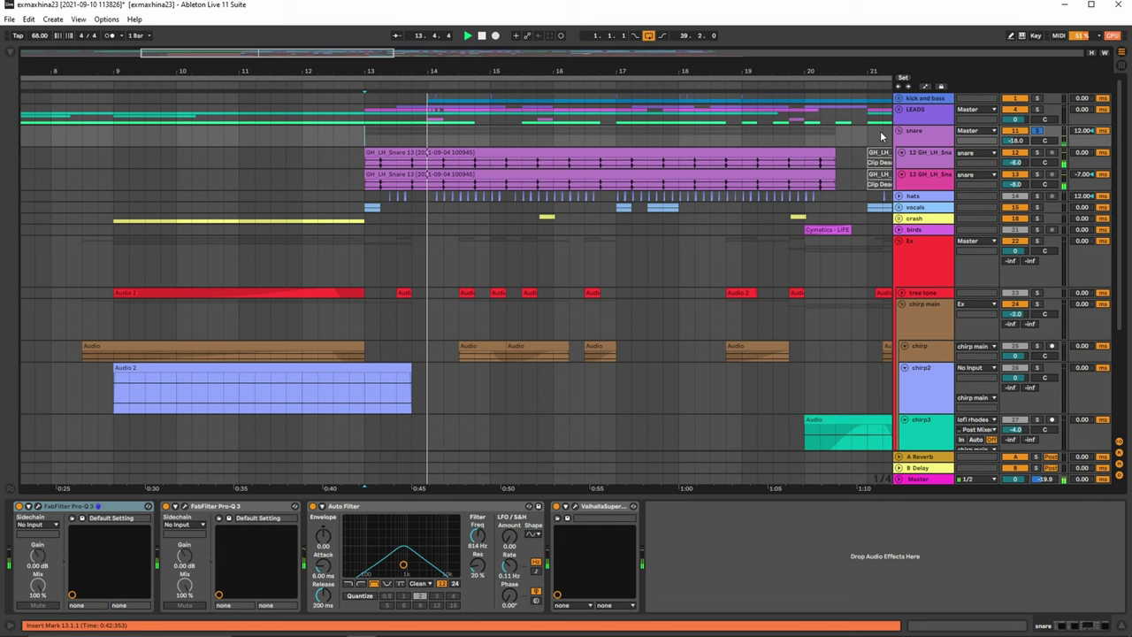
left_click(804, 137)
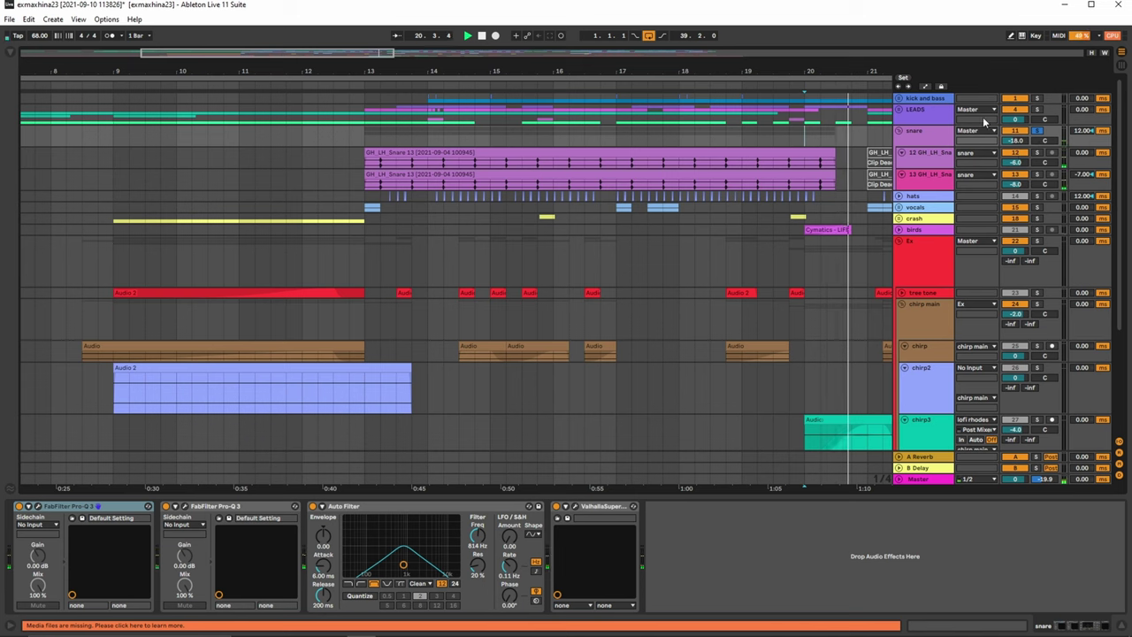
left_click(1039, 130)
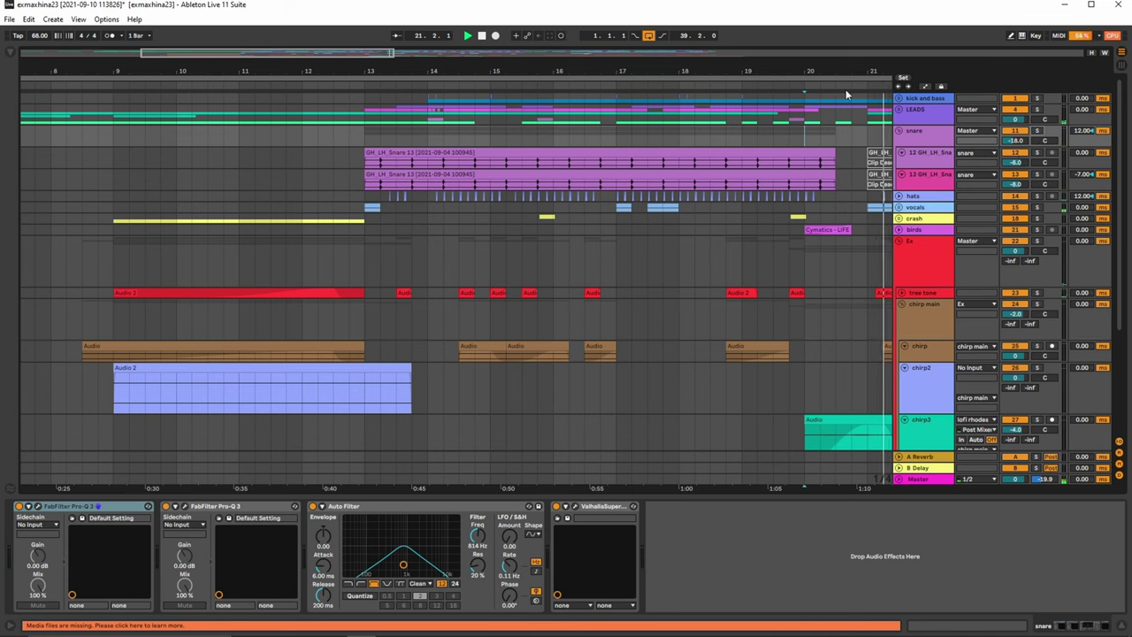
Show the arrangement's automation and look through the automatable parameters of the snare group and its 12 GH_LH_Snare track.
left_click_drag(846, 76, 337, 18)
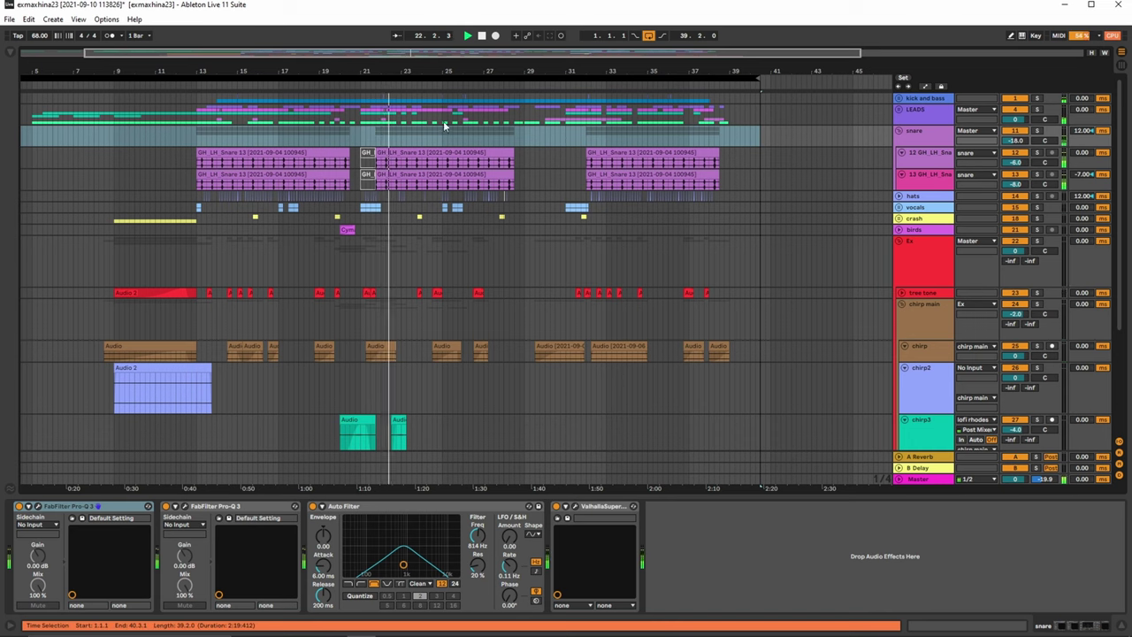
key("a")
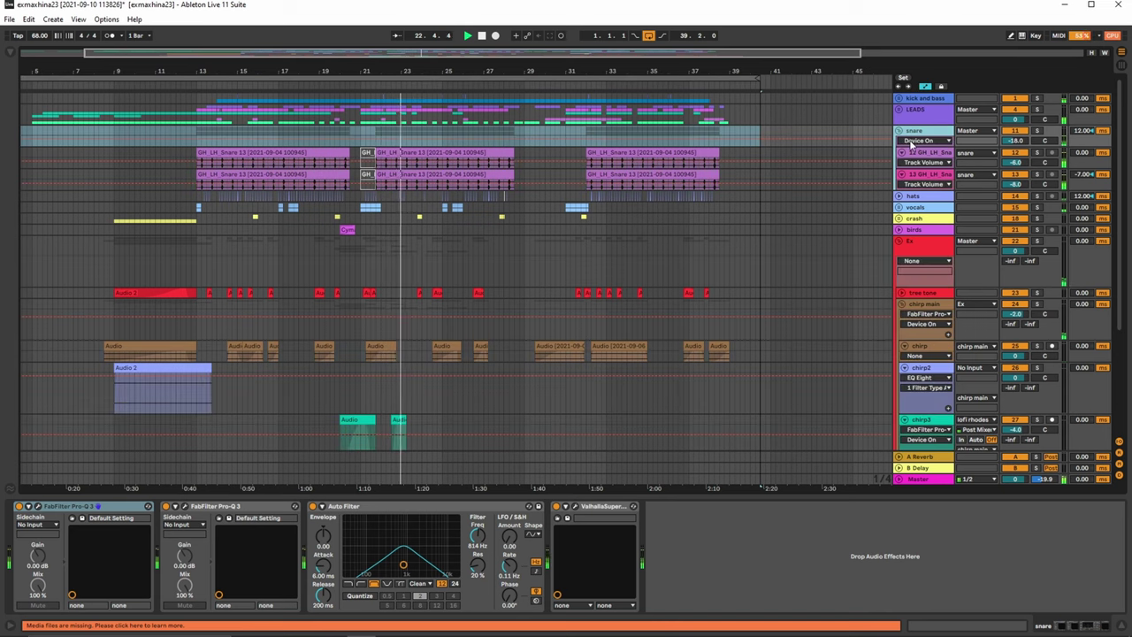
left_click(911, 141)
left_click(912, 136)
left_click(921, 162)
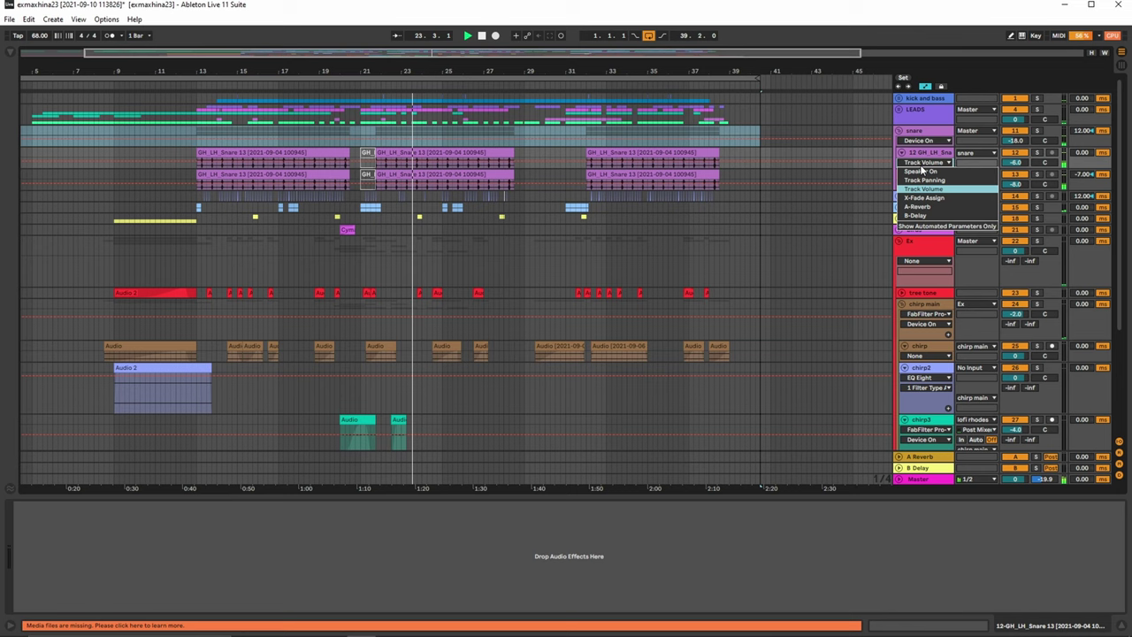
left_click(920, 140)
left_click(920, 141)
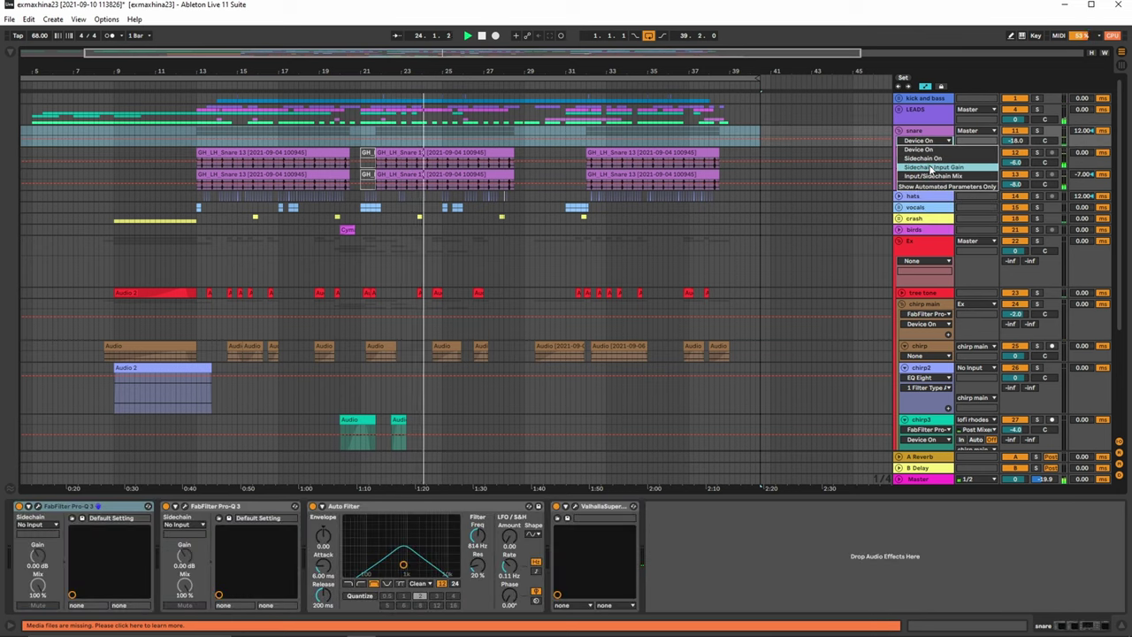
left_click(919, 150)
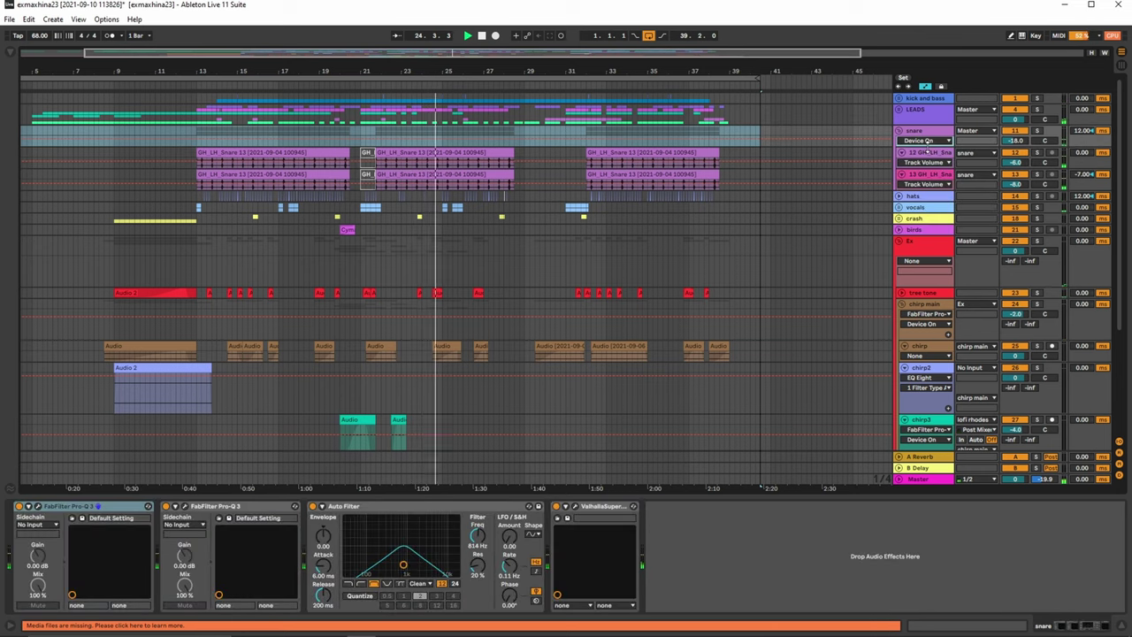
Make the snare group's track taller and restart playback from bar 24.
left_click_drag(928, 146, 933, 179)
key("space")
left_click_drag(438, 65, 411, 120)
left_click(358, 163)
key("space")
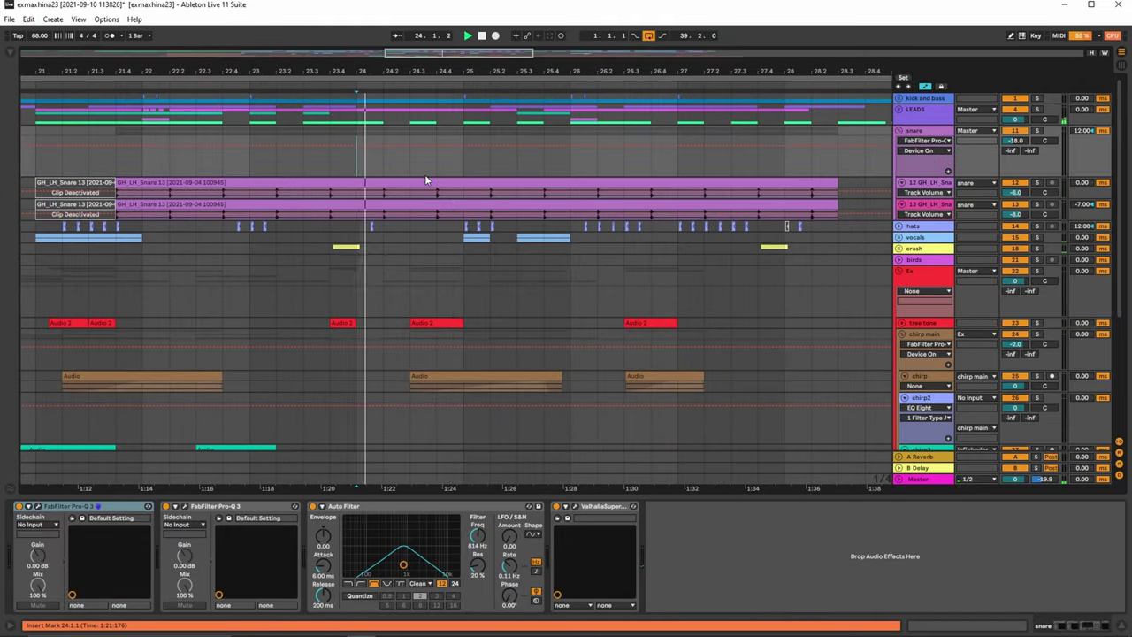
Solo the snare group, hide the automation and replay from bar 24.
left_click(1038, 131)
left_click(1019, 132)
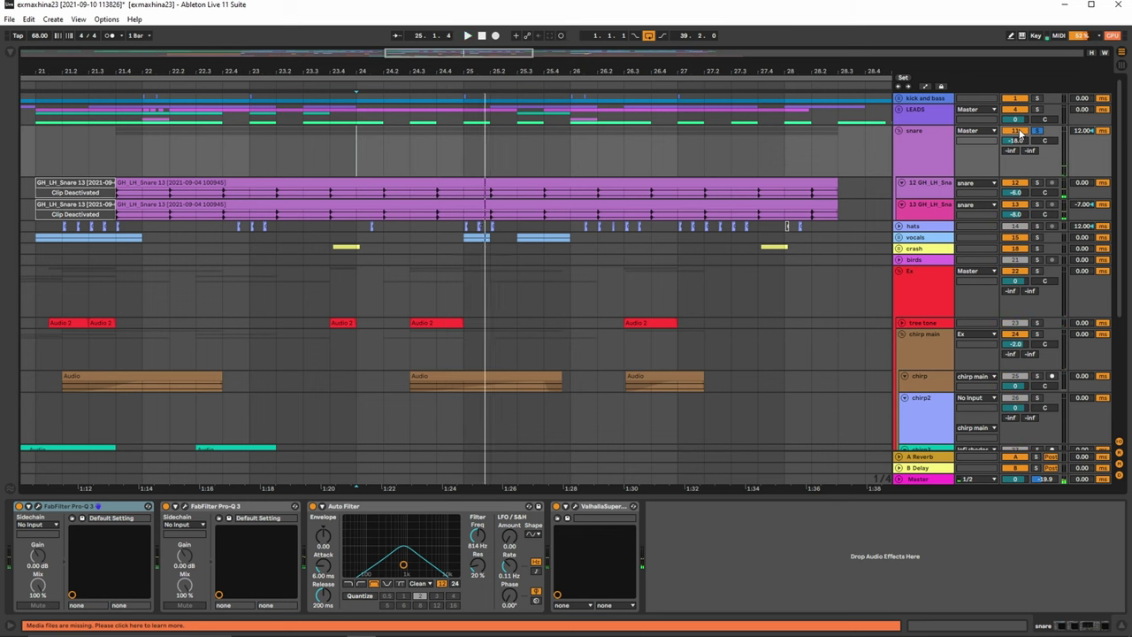
key("space")
key("space")
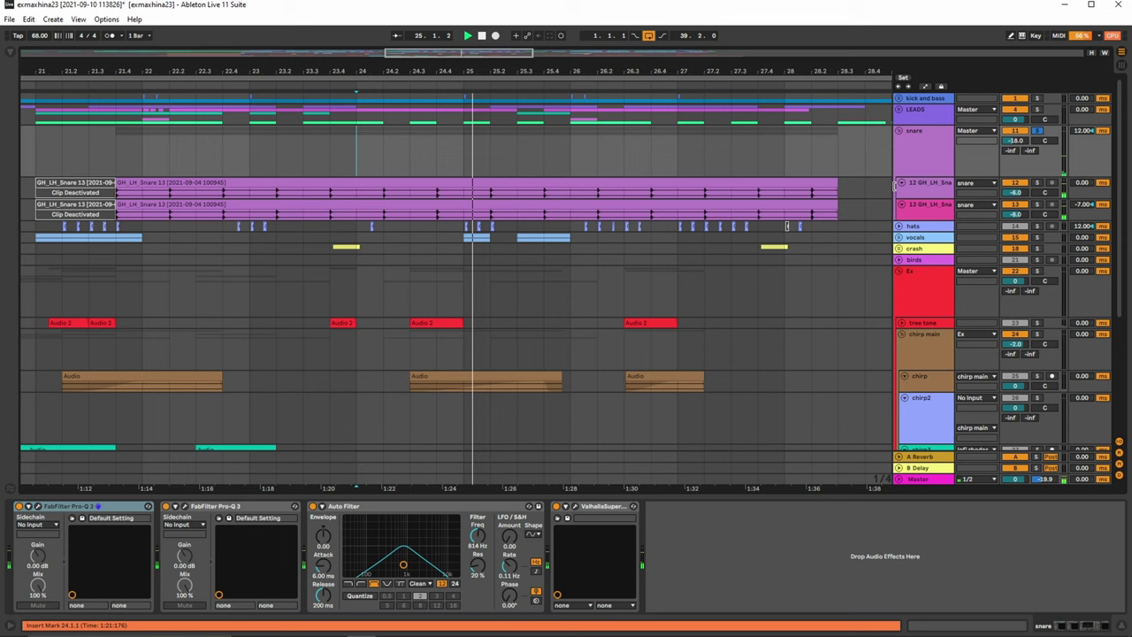
Check the output routing of the 12 GH_LH_Snare track inside the snare group.
left_click(902, 183)
left_click(902, 193)
left_click(901, 194)
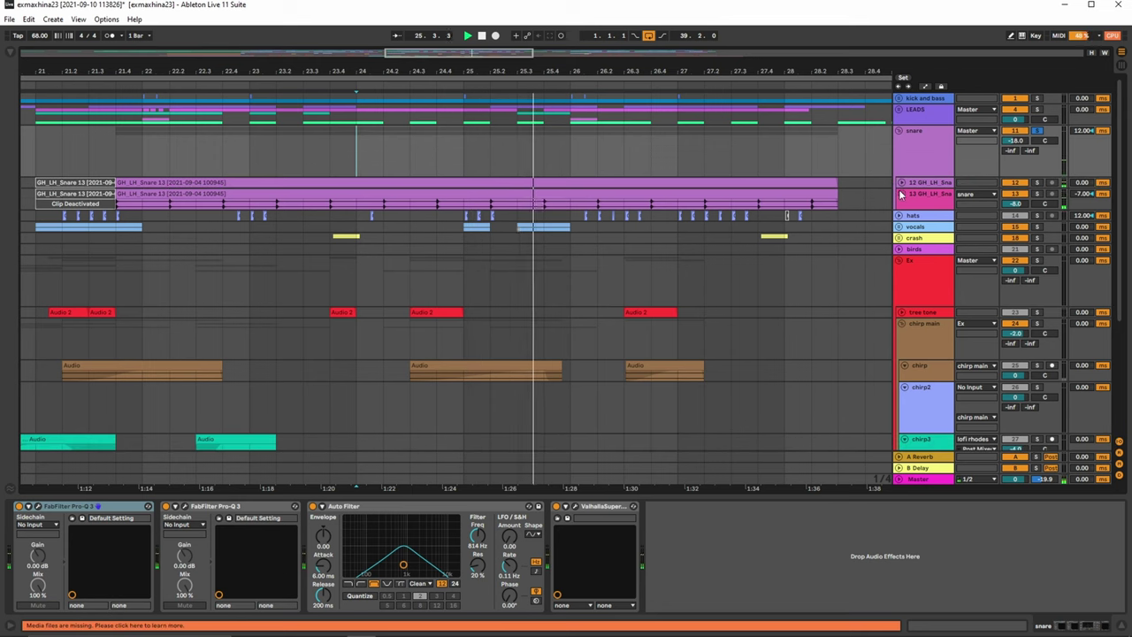
left_click(901, 183)
left_click(965, 183)
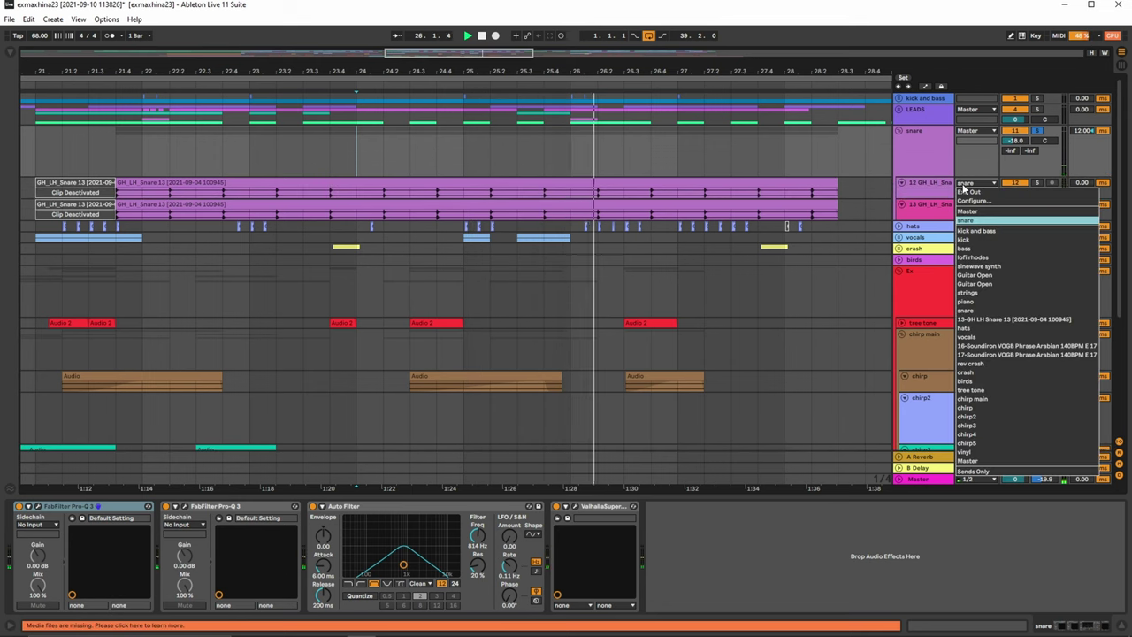
left_click(964, 184)
Show the snare group's ValhallaSupermassive Delay Ms automation in an enlarged lane, and stop playback.
left_click(922, 186)
key("a")
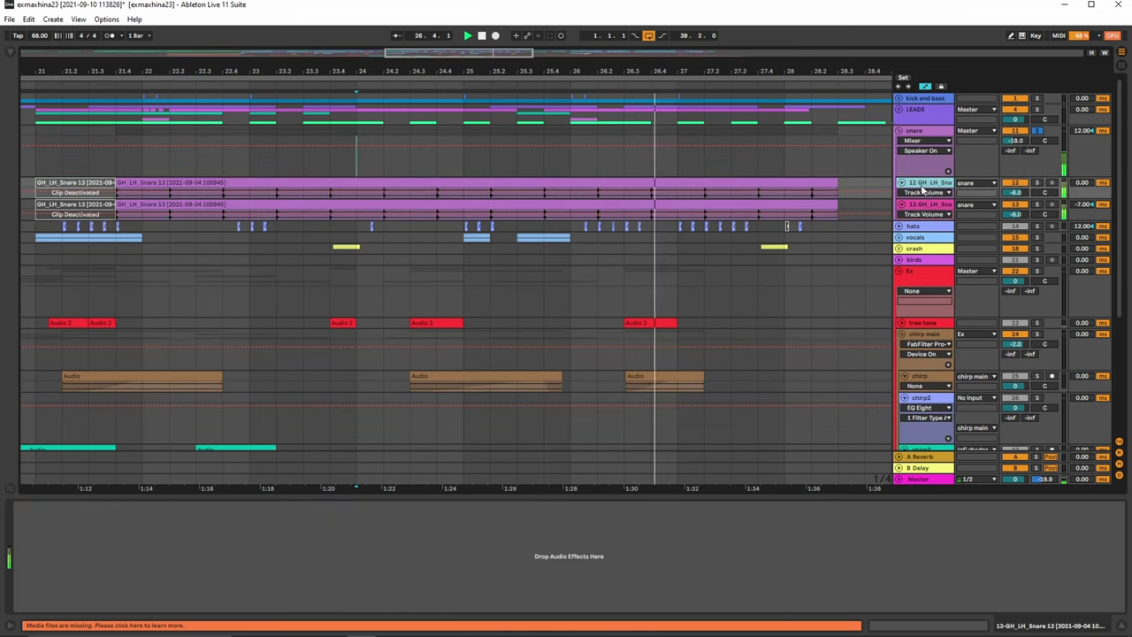
left_click(925, 193)
left_click(926, 192)
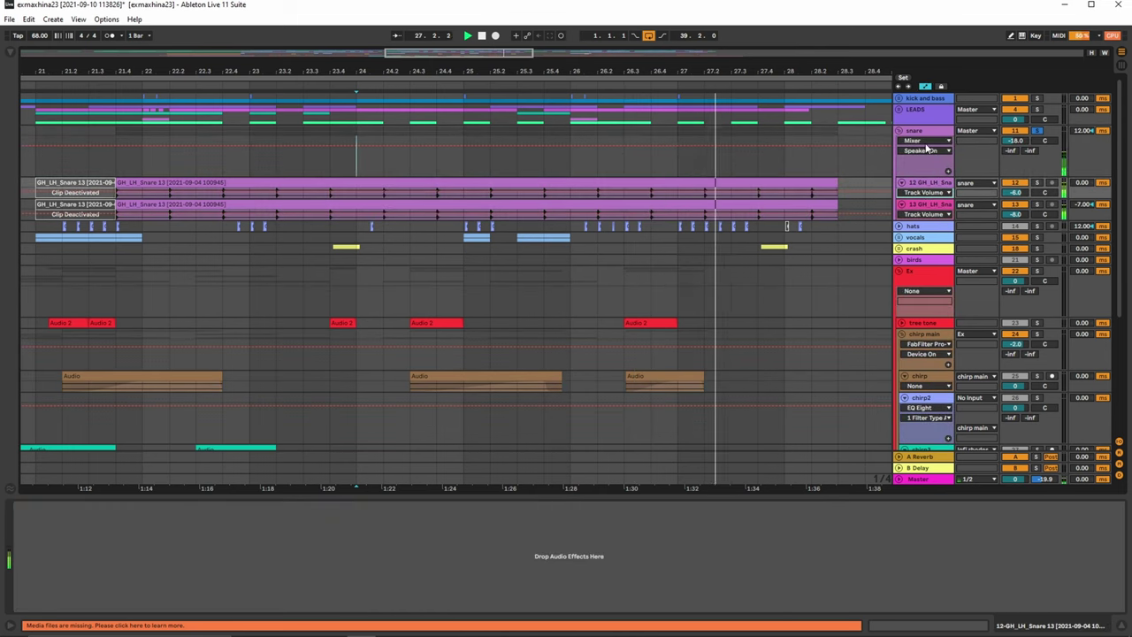
left_click(926, 141)
left_click(932, 184)
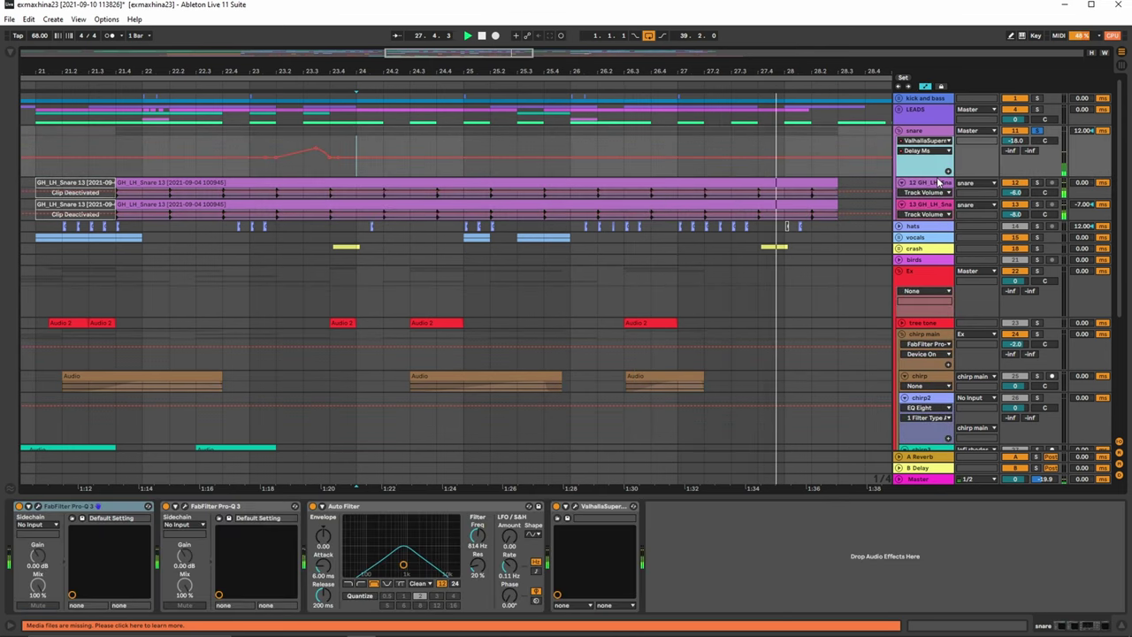
left_click_drag(940, 177, 937, 237)
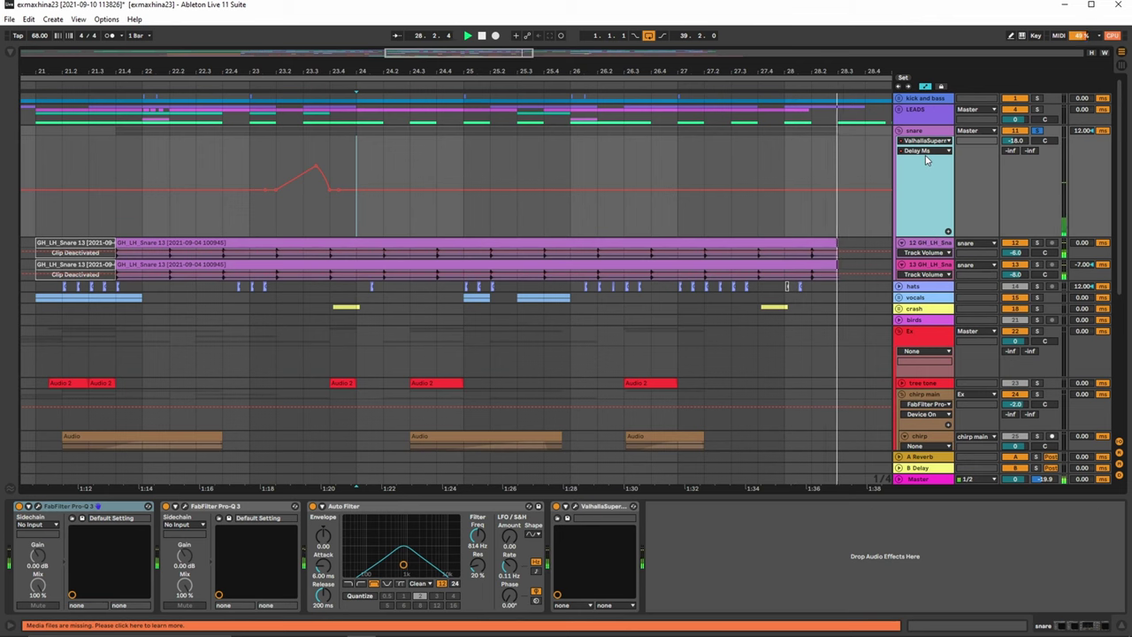
key("space")
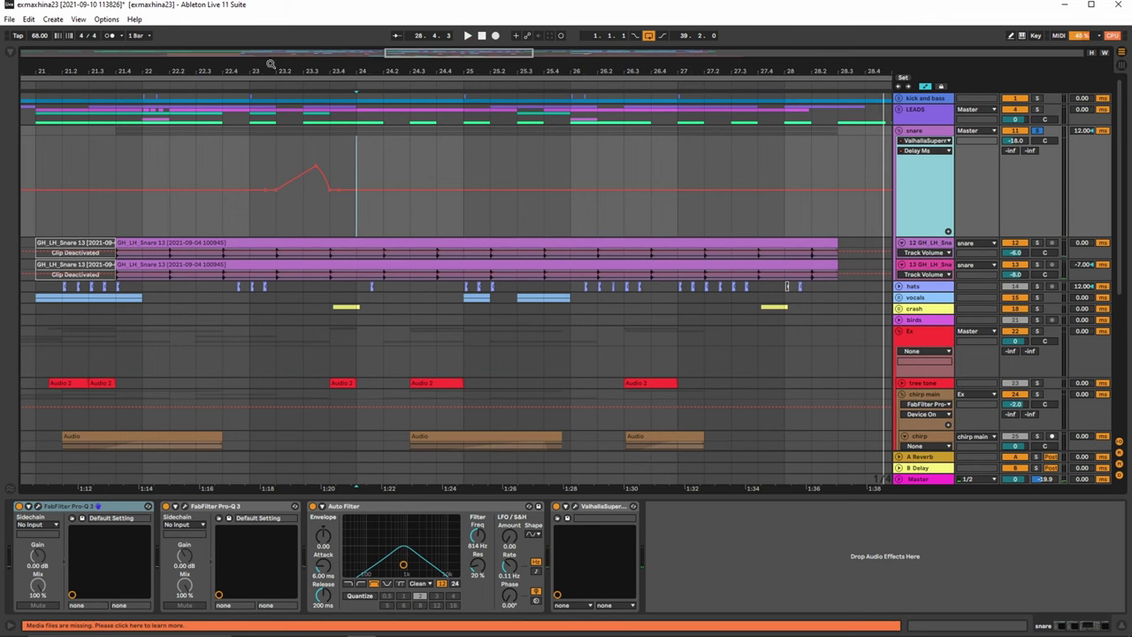
View the snare group's ValhallaSupermassive Mix automation and its DelayWarp automation across the arrangement.
left_click_drag(273, 70, 486, 30)
left_click(916, 152)
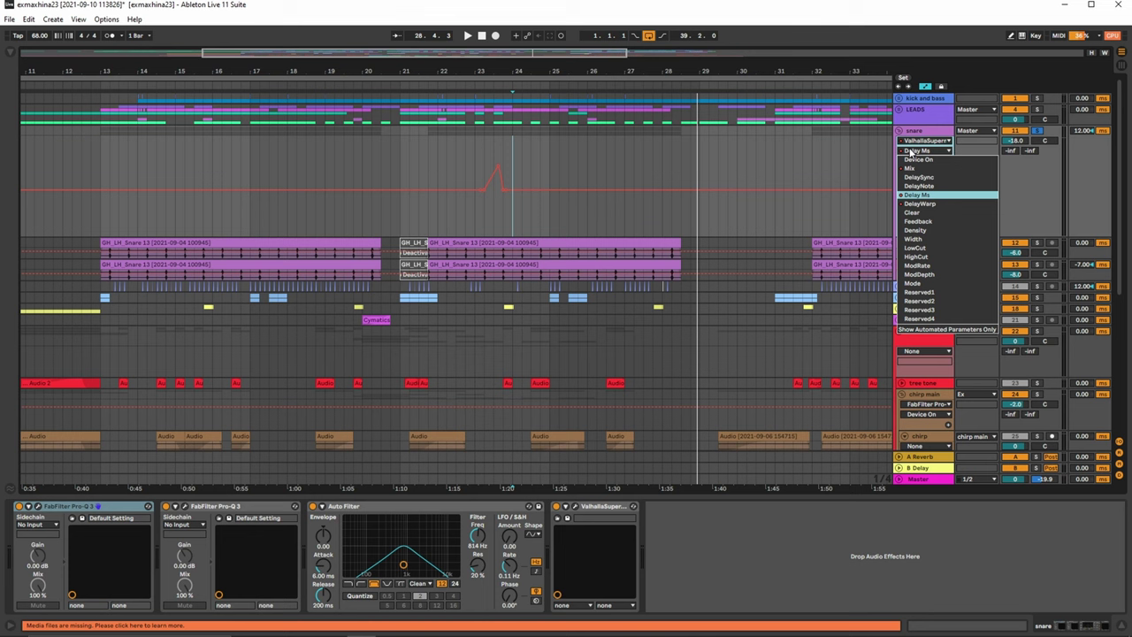
left_click(924, 169)
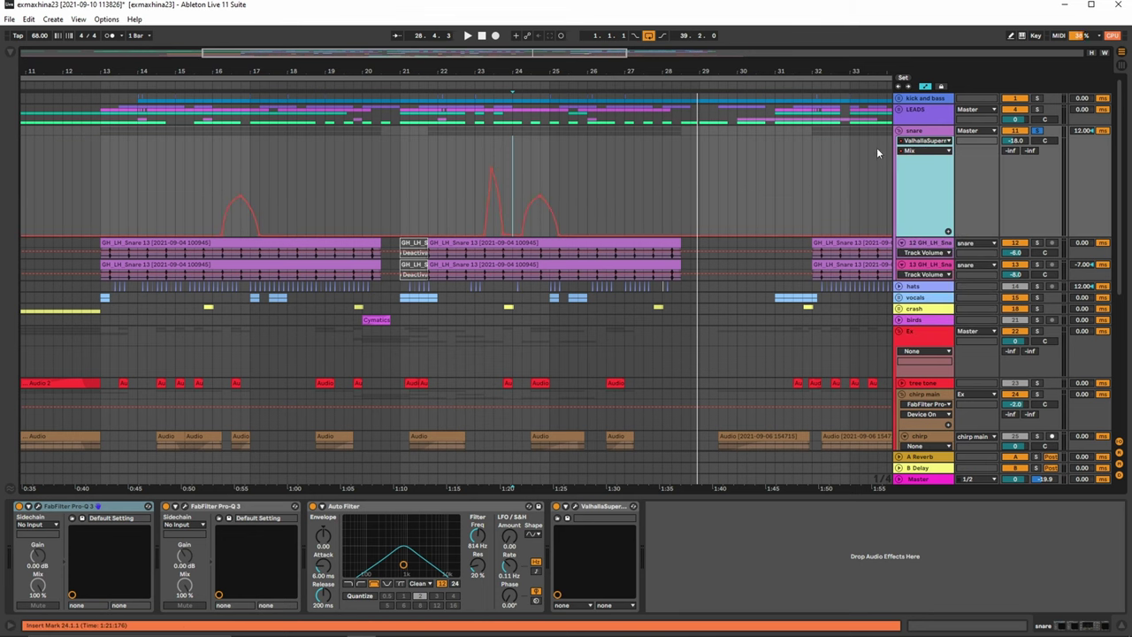
left_click(923, 152)
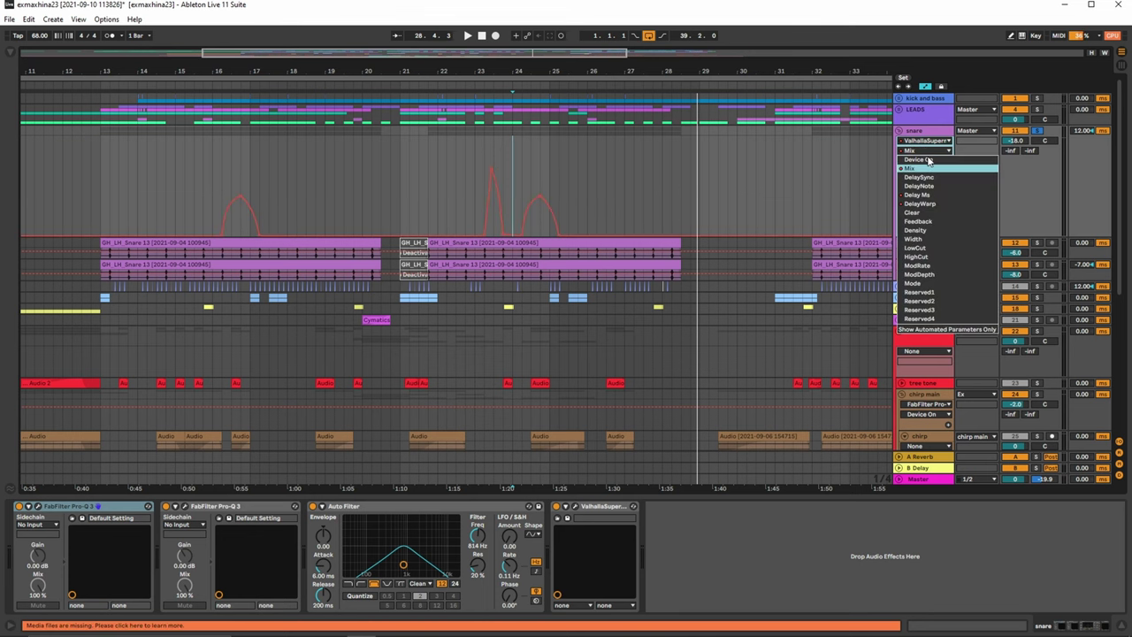
left_click(937, 206)
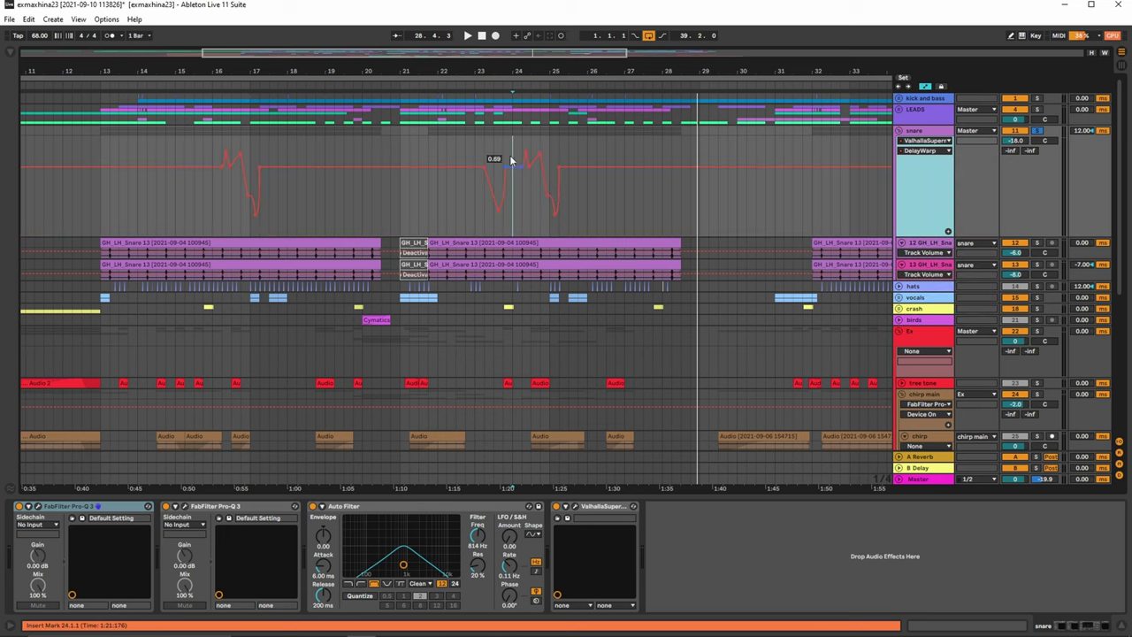
Place the snare group's ValhallaSupermassive DelayWarp and Mix automation in separate lanes below the track.
left_click(947, 233)
left_click(924, 142)
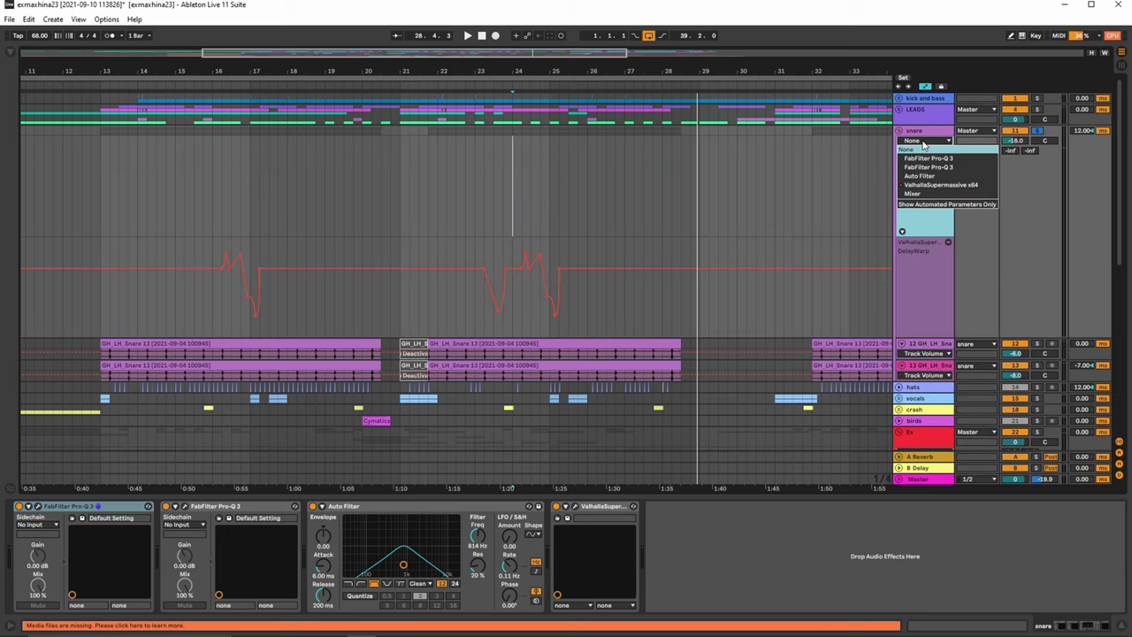
left_click(946, 188)
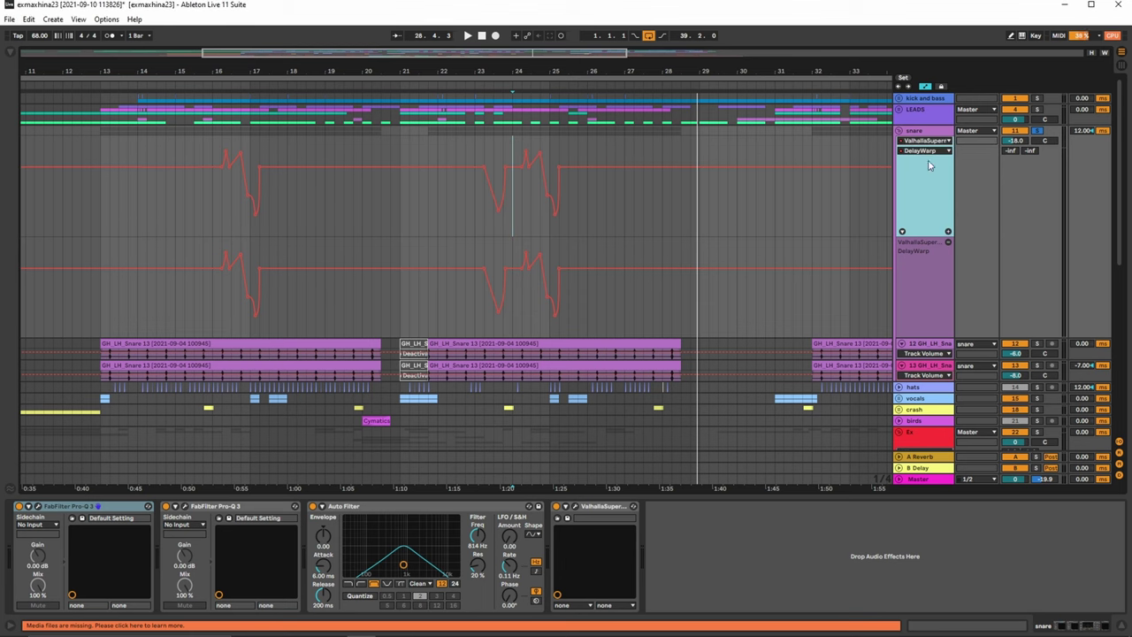
left_click(927, 152)
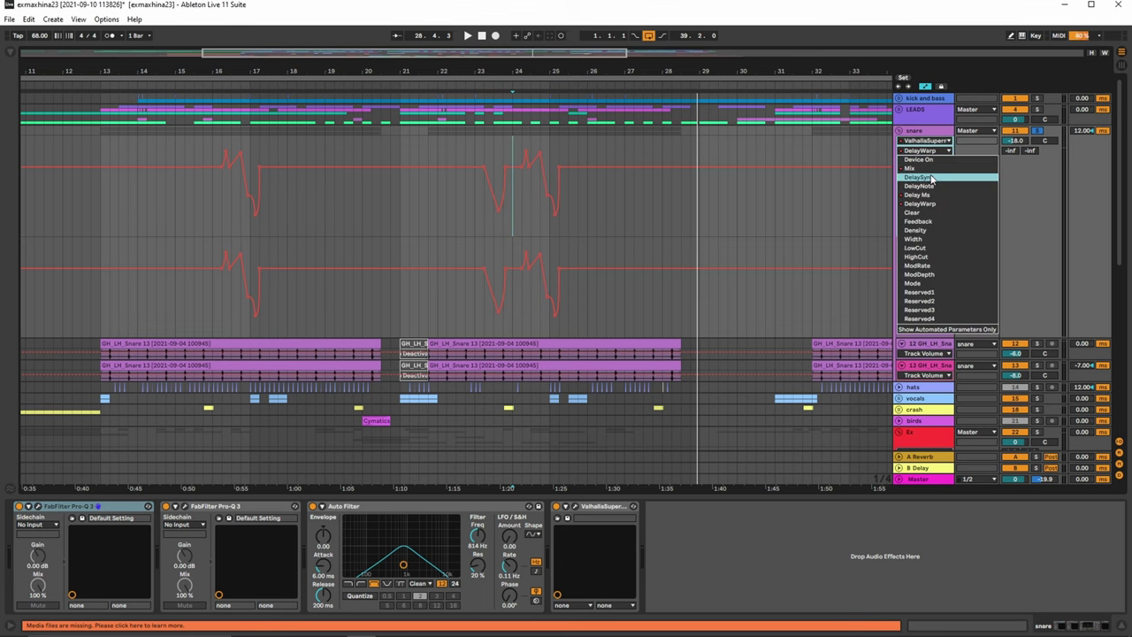
left_click(931, 176)
left_click(948, 234)
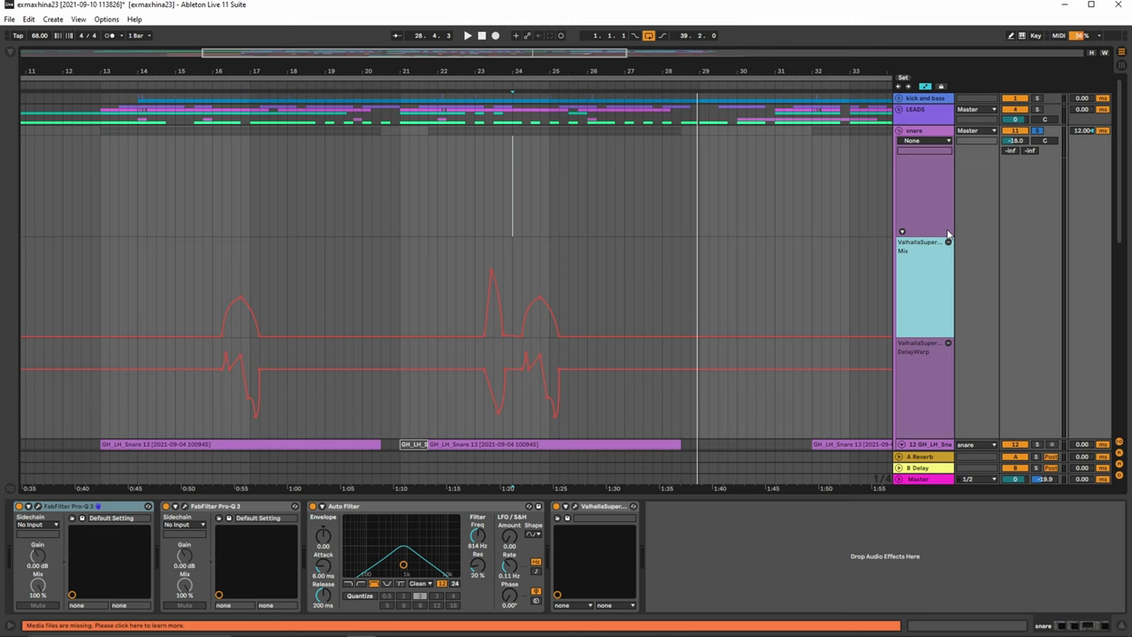
Display the ValhallaSupermassive Delay Ms automation in the snare group's main lane and play the soloed group from 21.3.
left_click(940, 142)
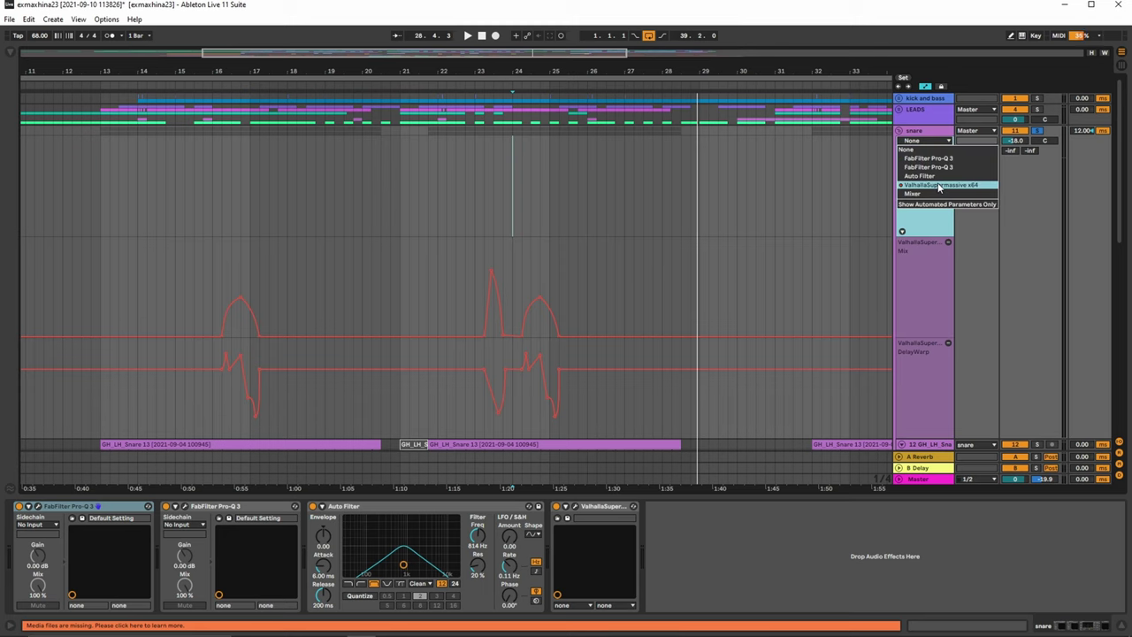
left_click(939, 186)
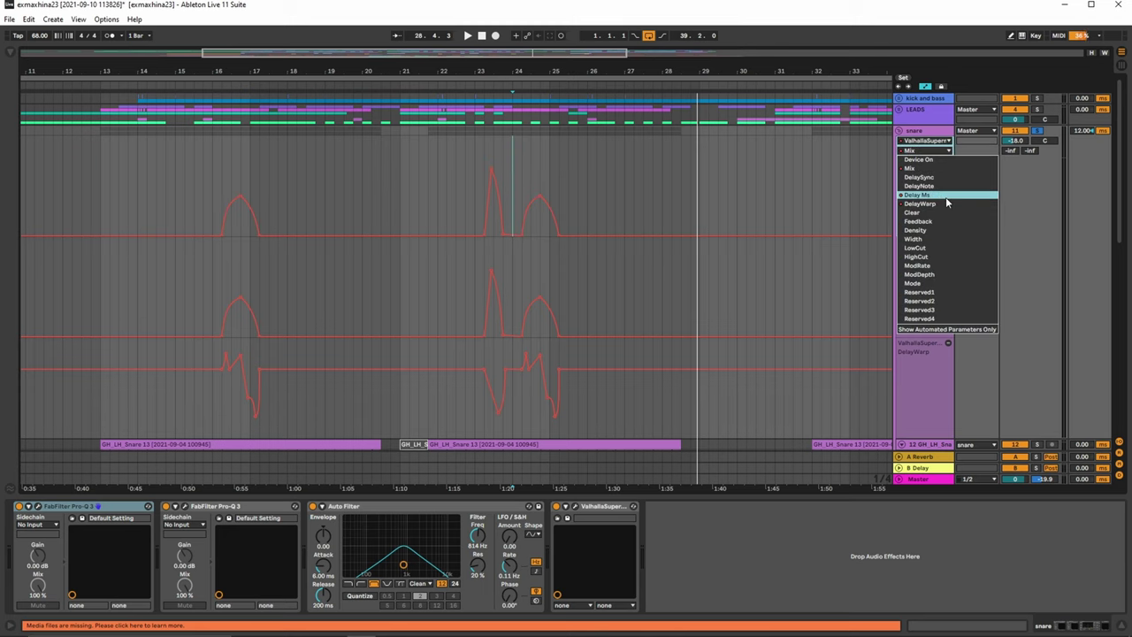
left_click(945, 195)
left_click(419, 168)
key("space")
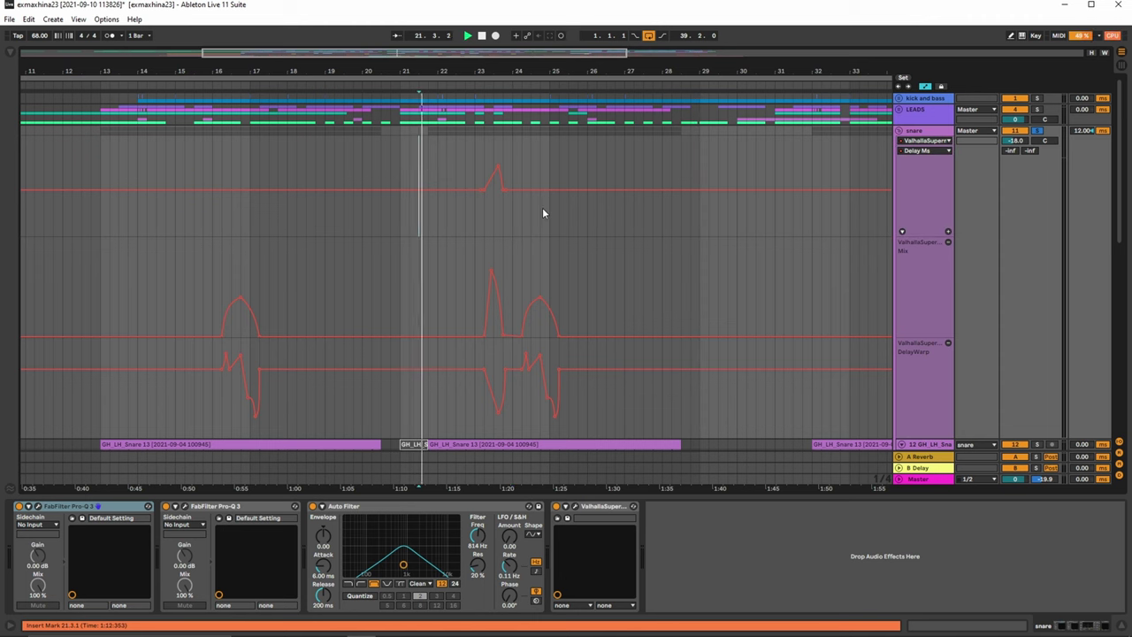
View the snare group's automation around bars 23 to 25 during soloed playback, stop, unsolo the group and fold it.
left_click_drag(468, 75, 466, 128)
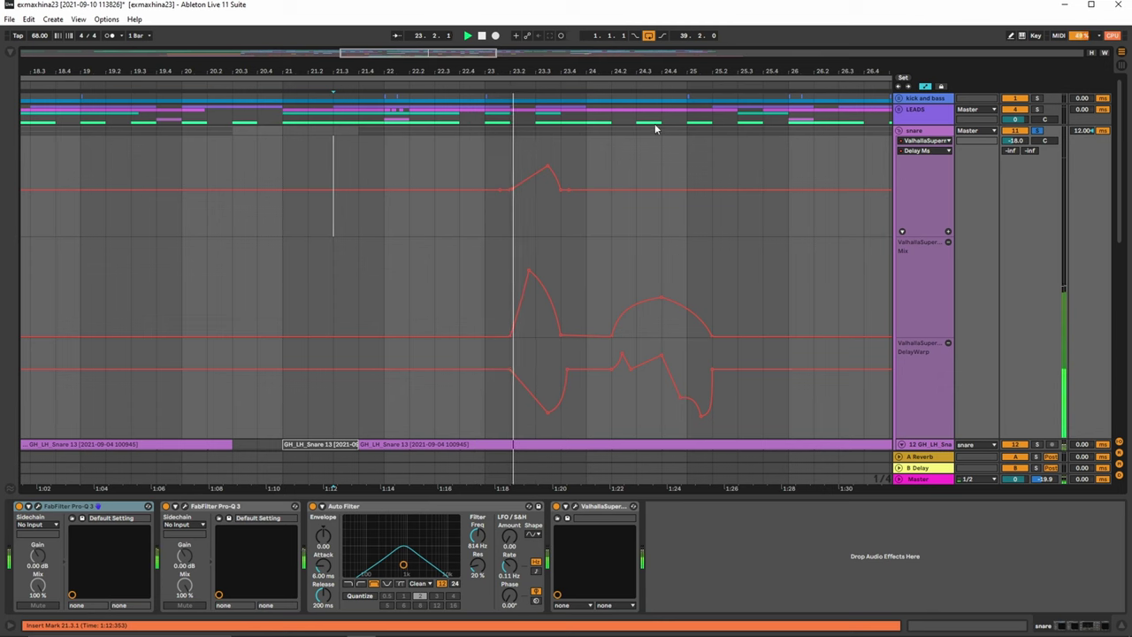
scroll(678, 228, "down", 1)
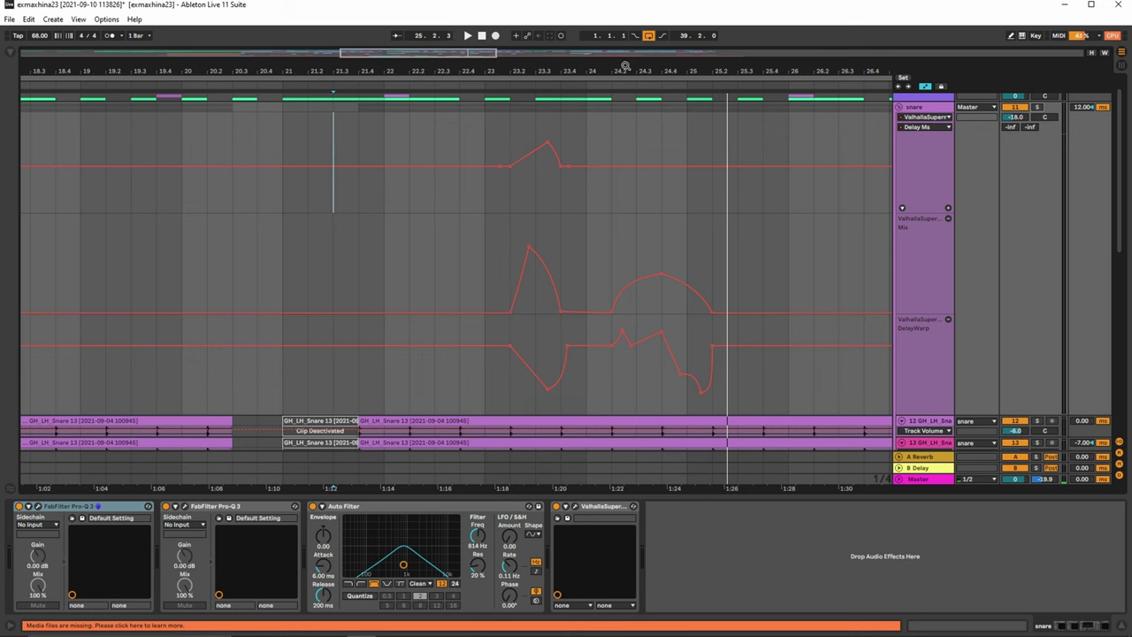
left_click_drag(624, 66, 624, 27)
left_click(902, 107)
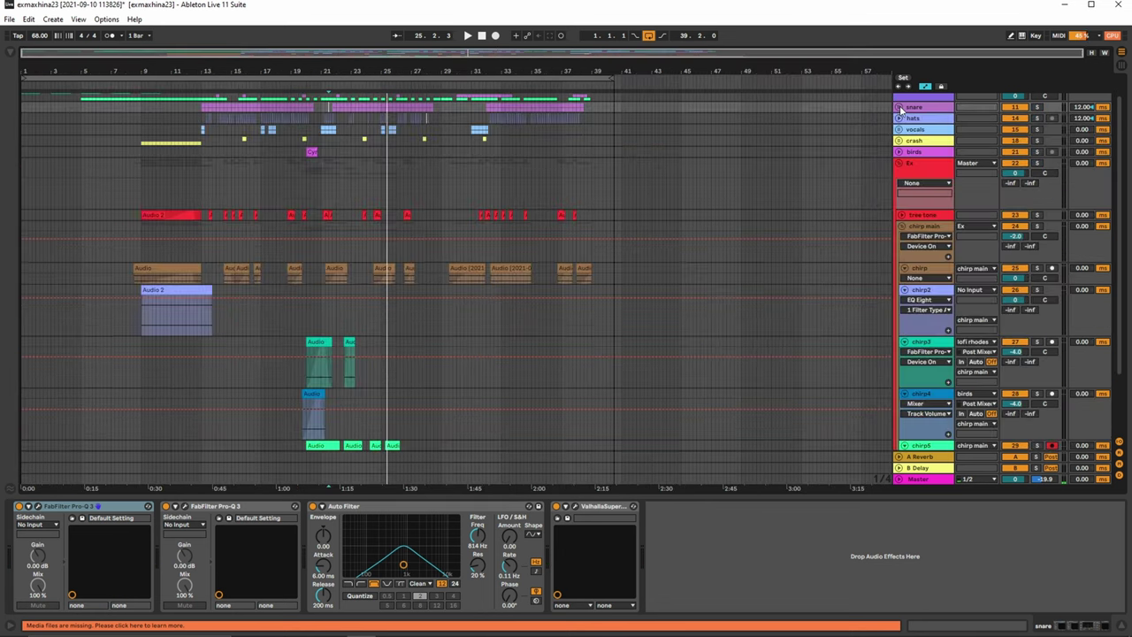
Expand the hats track and display its ValhallaSupermassive Mix automation across bars 12 to 31.
left_click(899, 119)
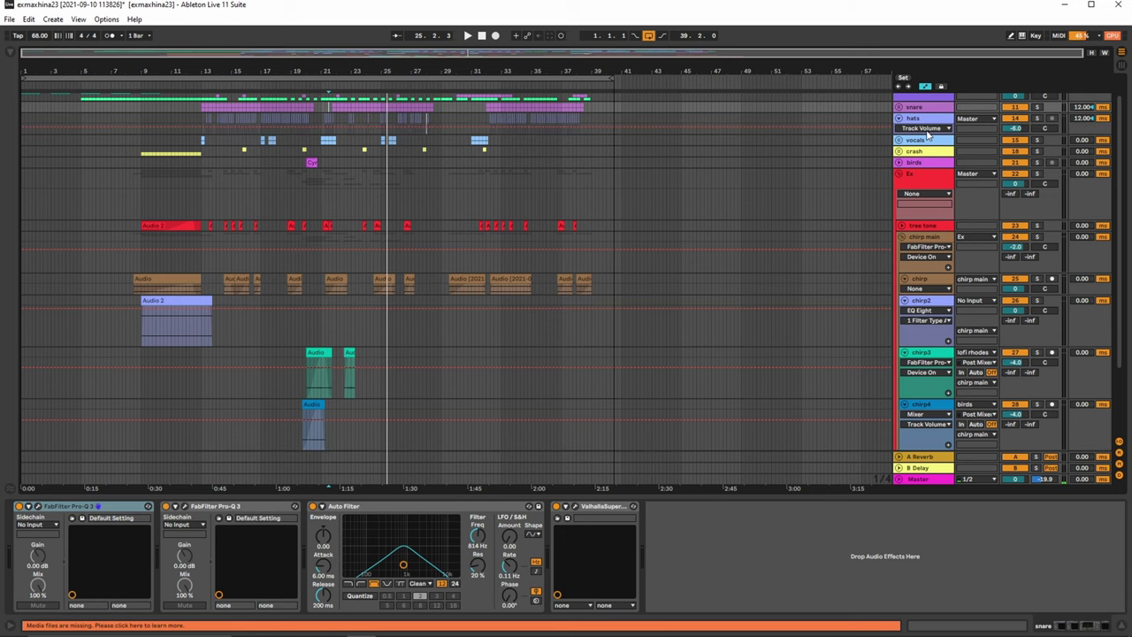
left_click(928, 133)
left_click(912, 129)
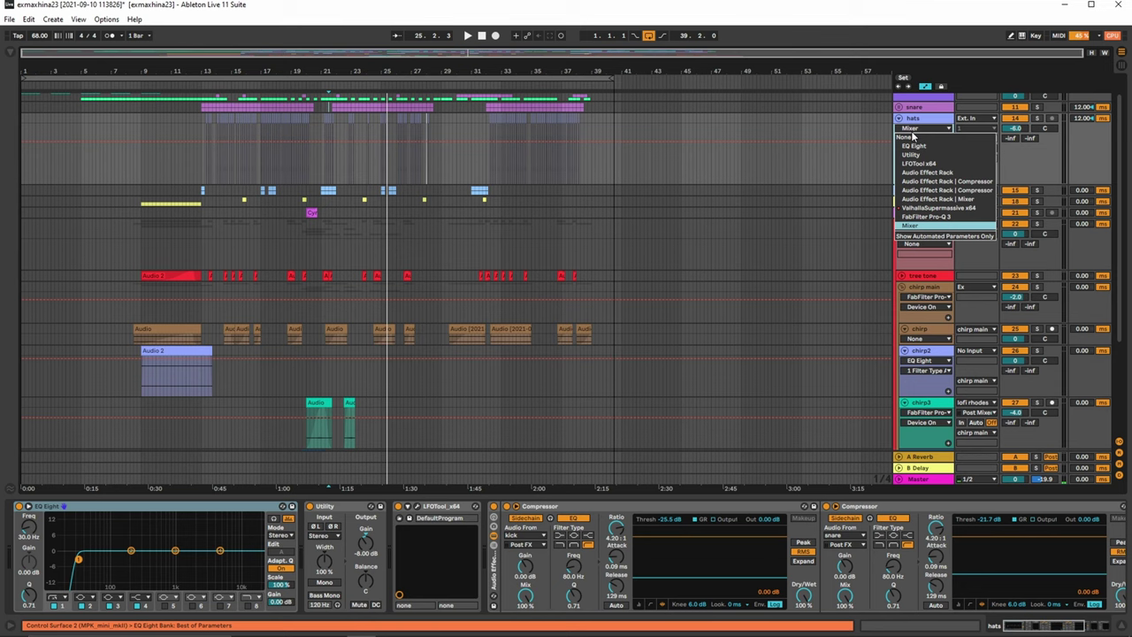
left_click(934, 207)
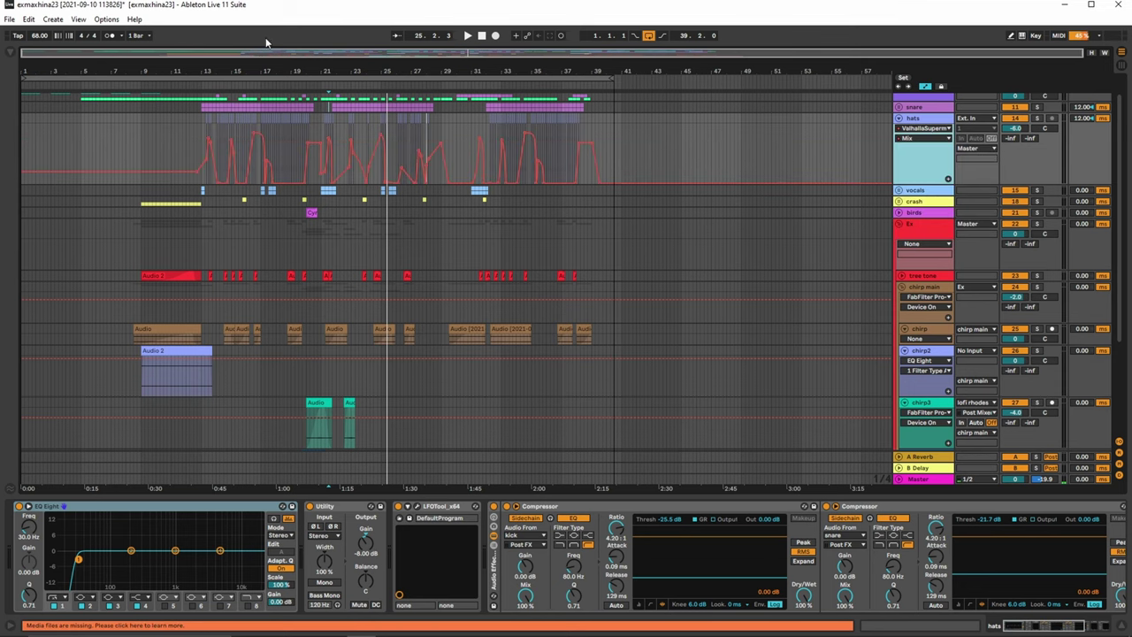
left_click_drag(262, 64, 264, 133)
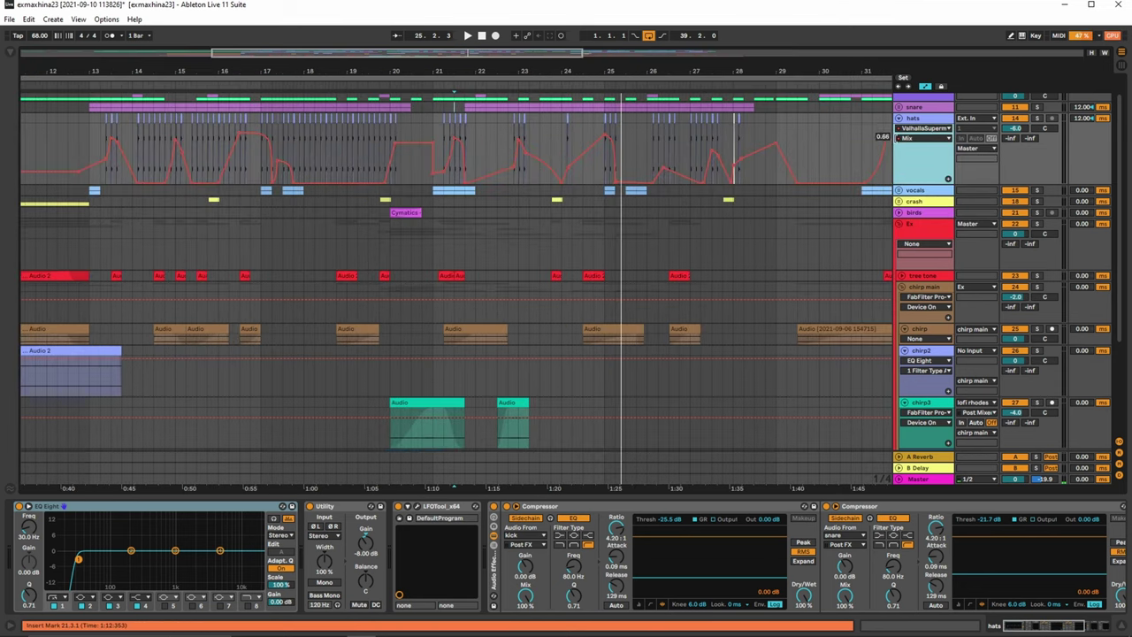
left_click(907, 139)
left_click(908, 141)
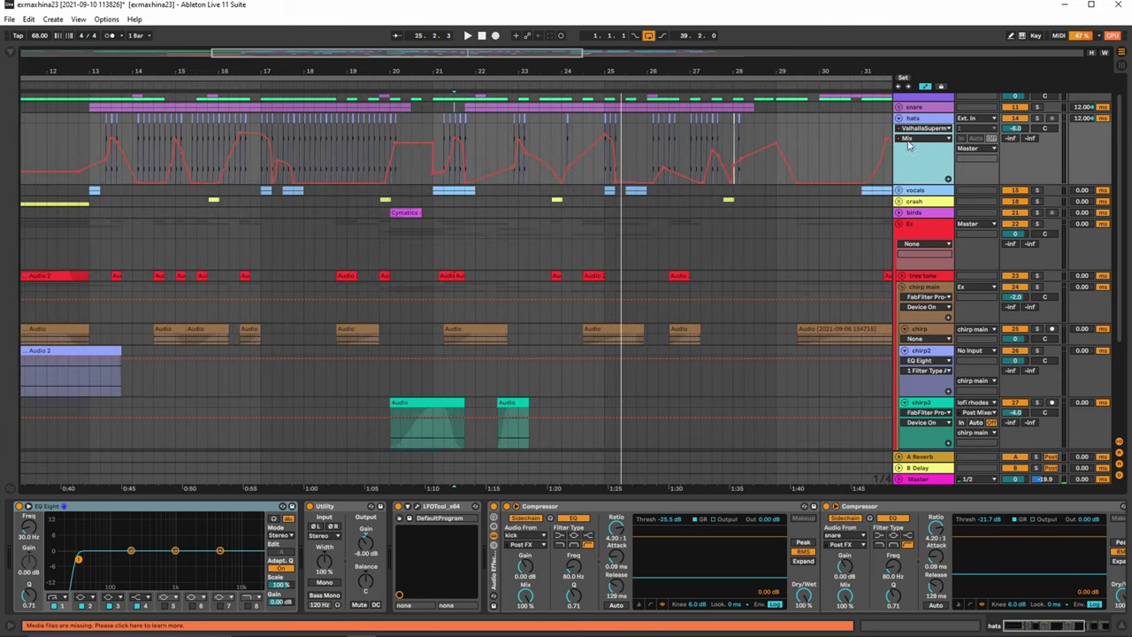
Play the arrangement from 19.4 to hear the hats' Mix automation, stop playback and fold the hats track.
left_click(382, 137)
key("space")
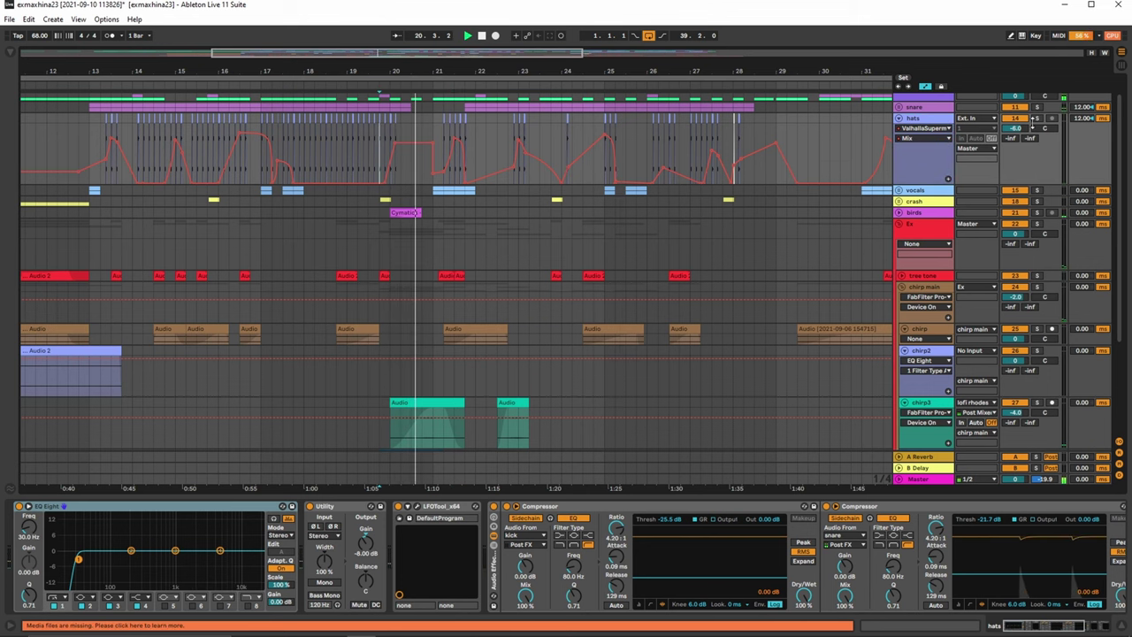
key("space")
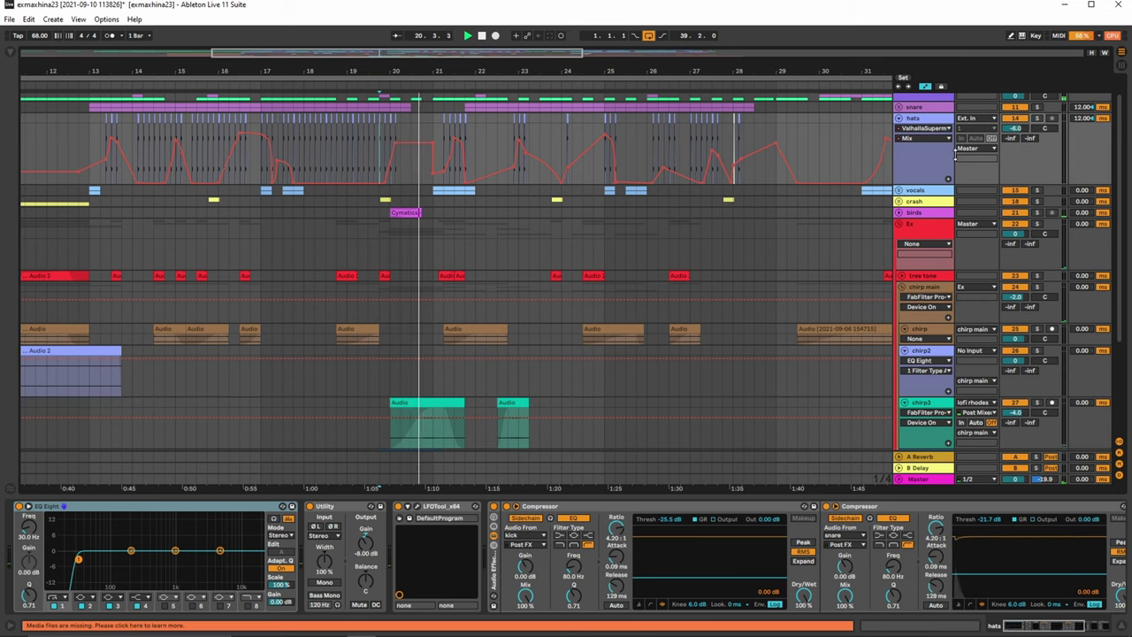
scroll(909, 174, "up", 1)
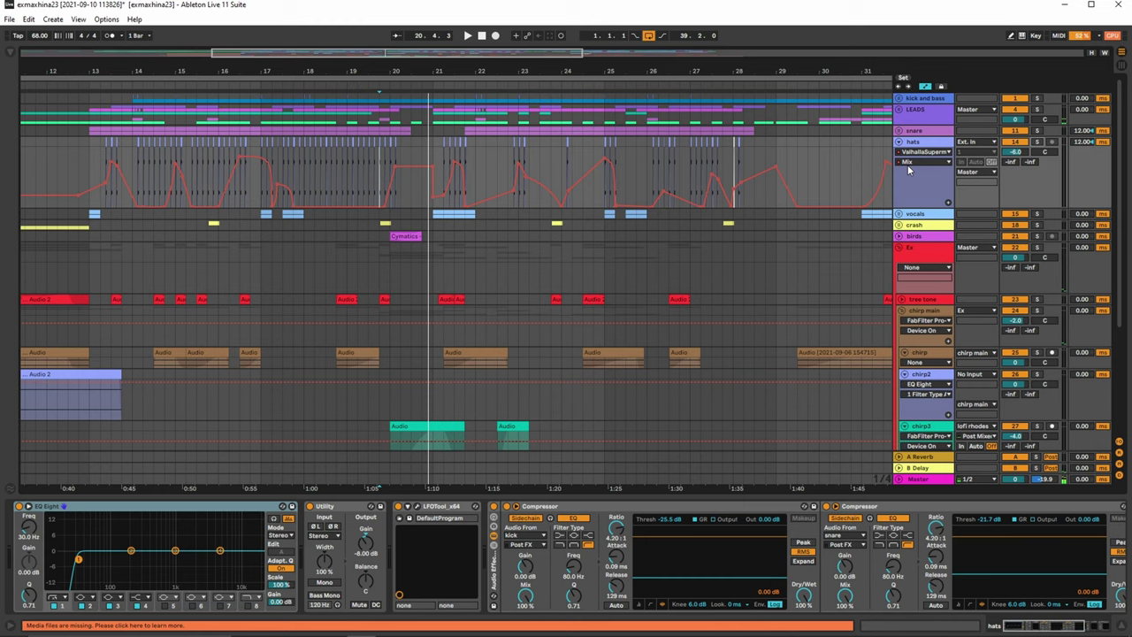
left_click(899, 143)
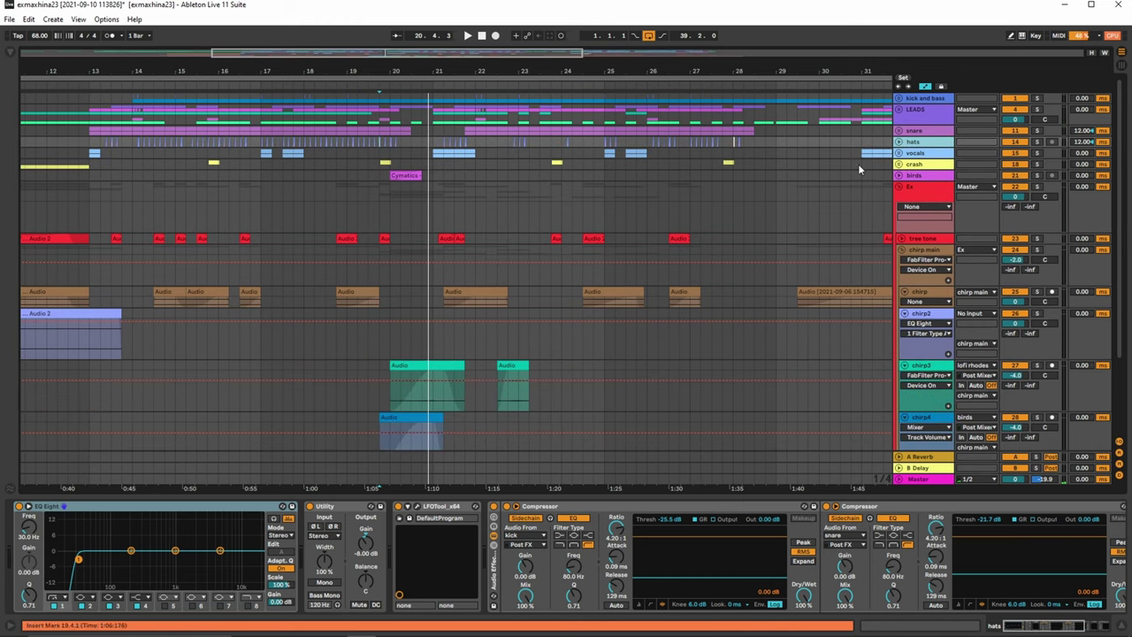
Expand and solo the vocals group, and play its Soundiron phrase clip from 21.1.
left_click(899, 153)
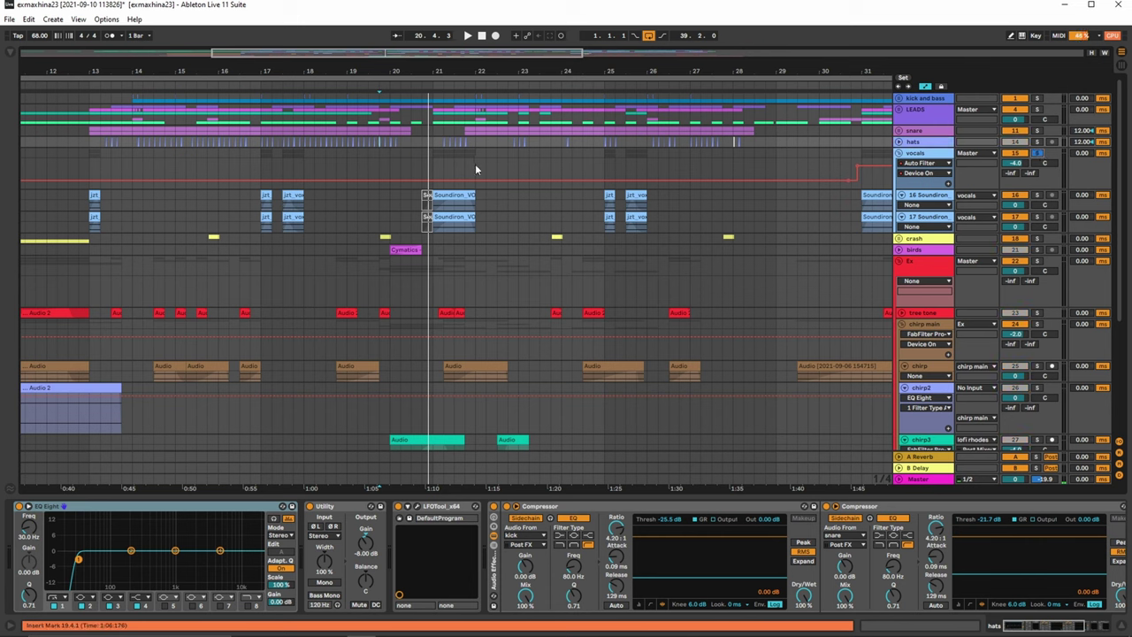
left_click(488, 191)
key("space")
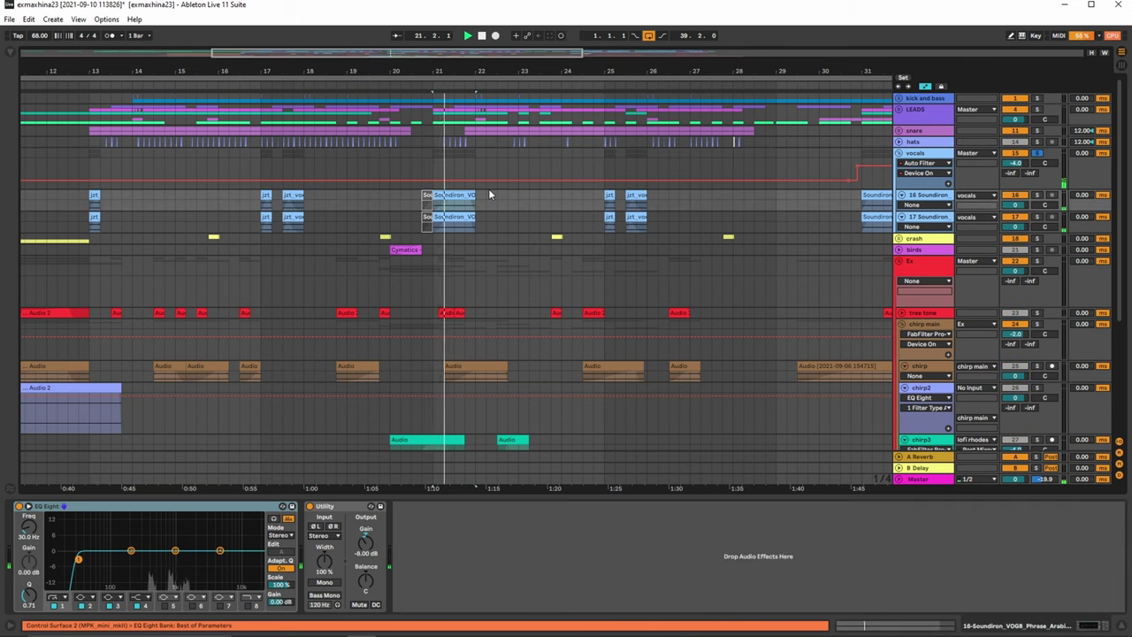
Examine the vocals group's effect chain from Analog Collapse through the sidechain compressors to Auto Filter while the soloed group plays.
left_click(940, 153)
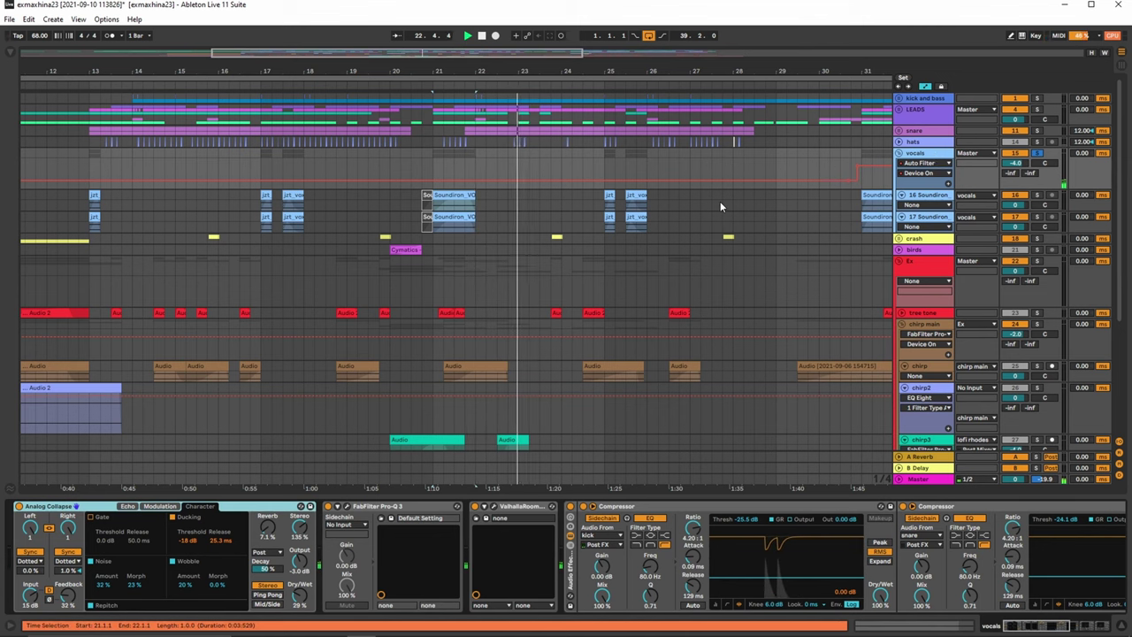
left_click_drag(527, 72, 526, 59)
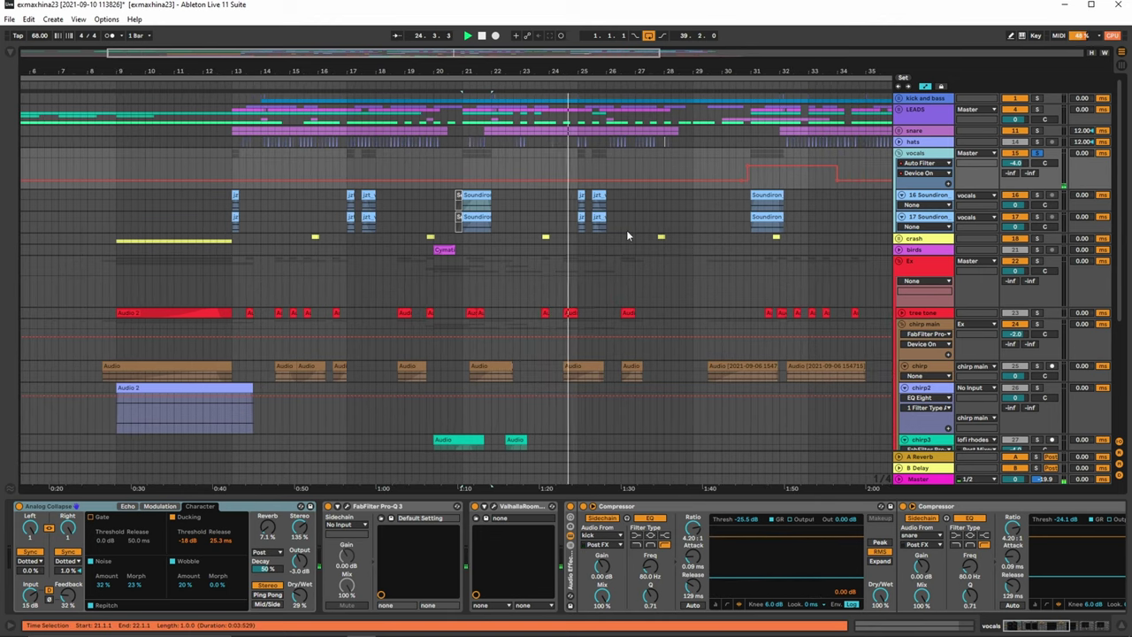
left_click_drag(622, 58, 617, 132)
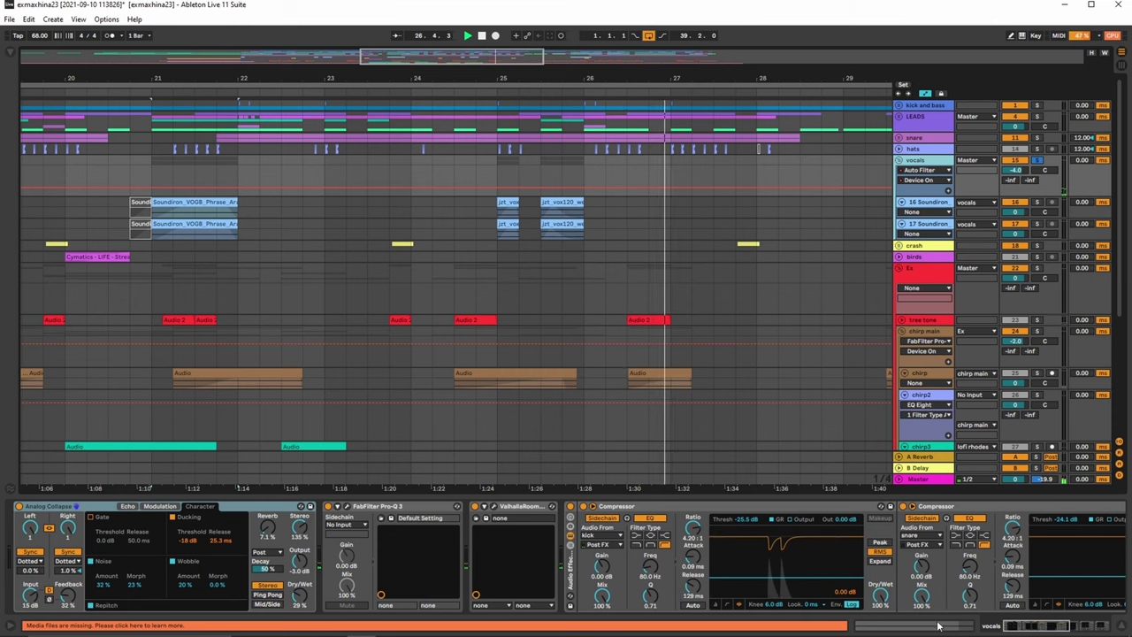
scroll(772, 575, "down", 5)
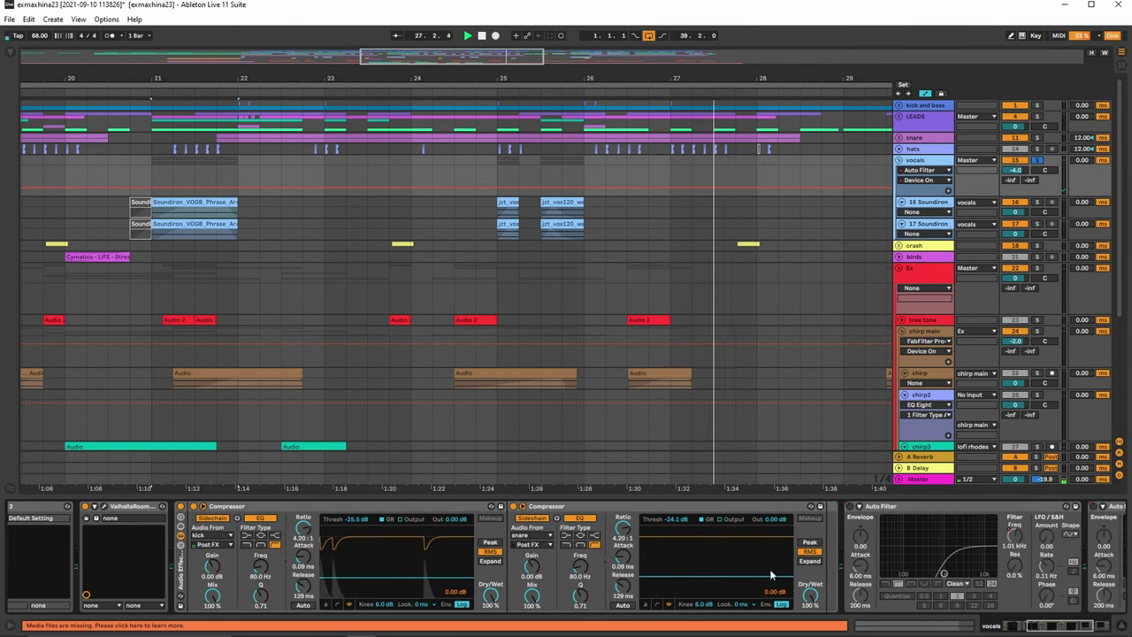
mouse_move(1052, 625)
left_mouse_down()
mouse_move(1071, 625)
mouse_move(1041, 625)
left_mouse_up()
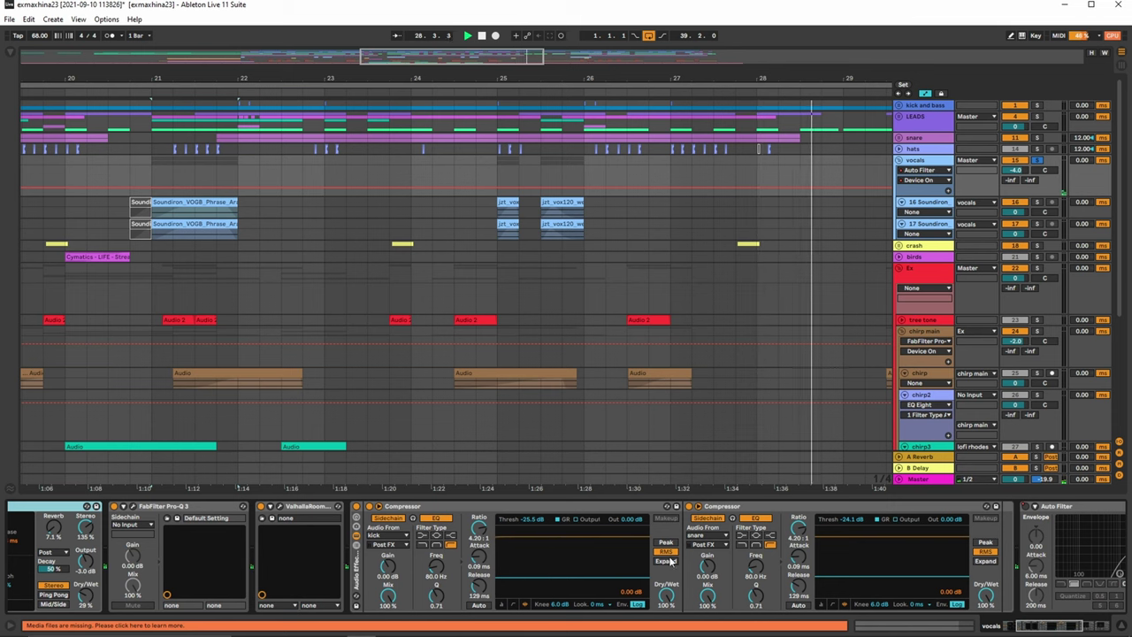
Fold and unsolo the vocals group, and play the arrangement from the birds track's Cymatics clip at 20.1.
left_click(899, 161)
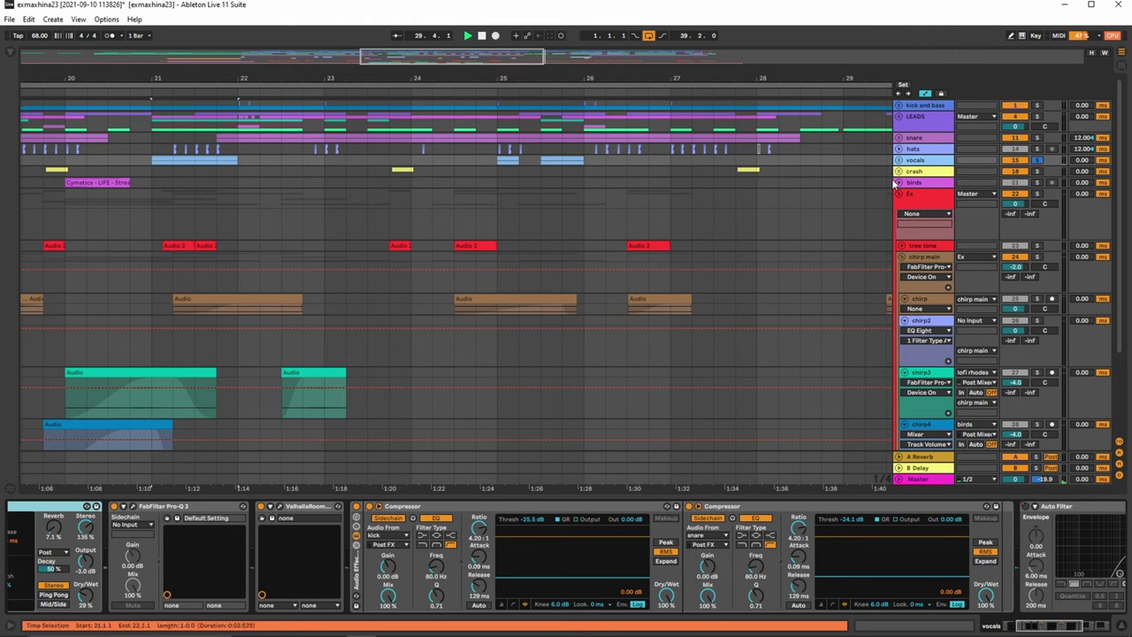
left_click(122, 182)
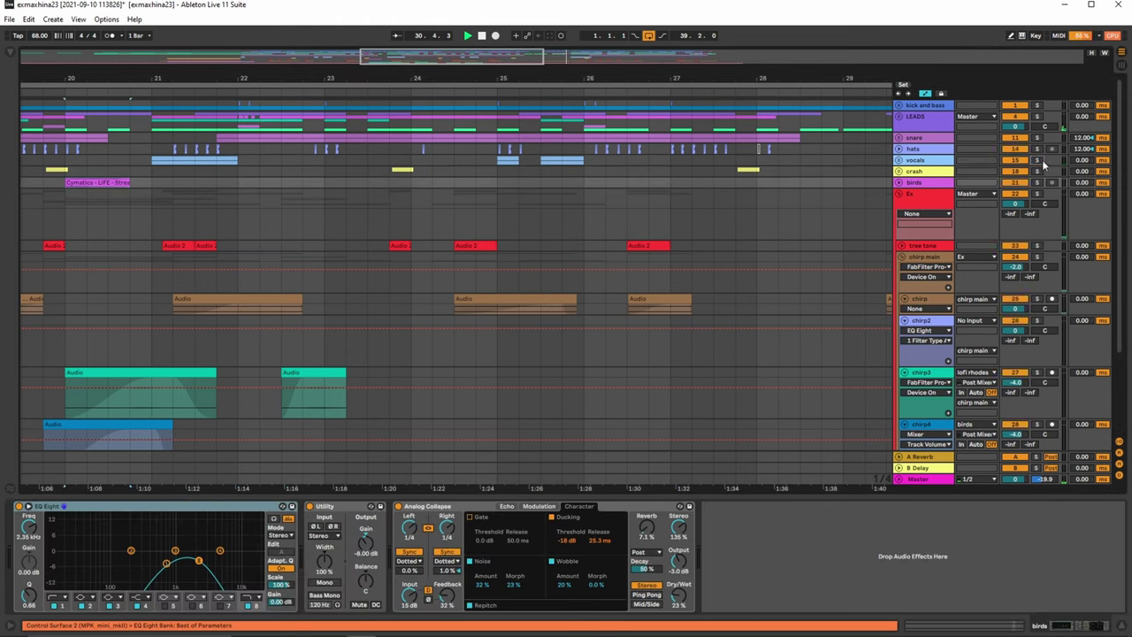
key("space")
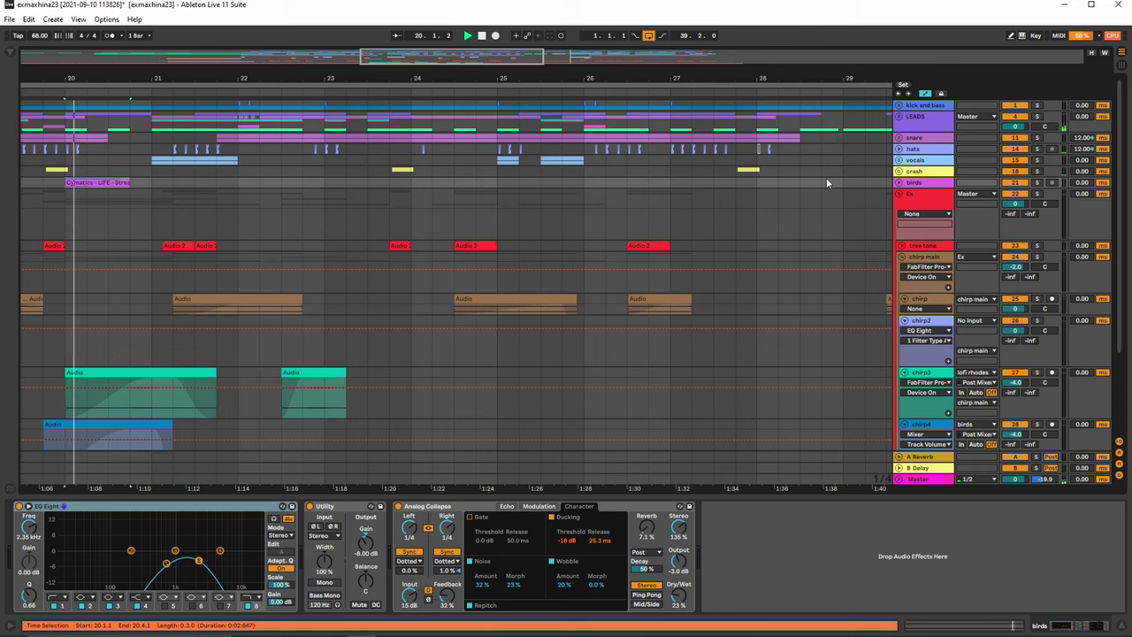
Toggle solo on the birds track on and off, expand the track and stop playback.
left_click(1037, 183)
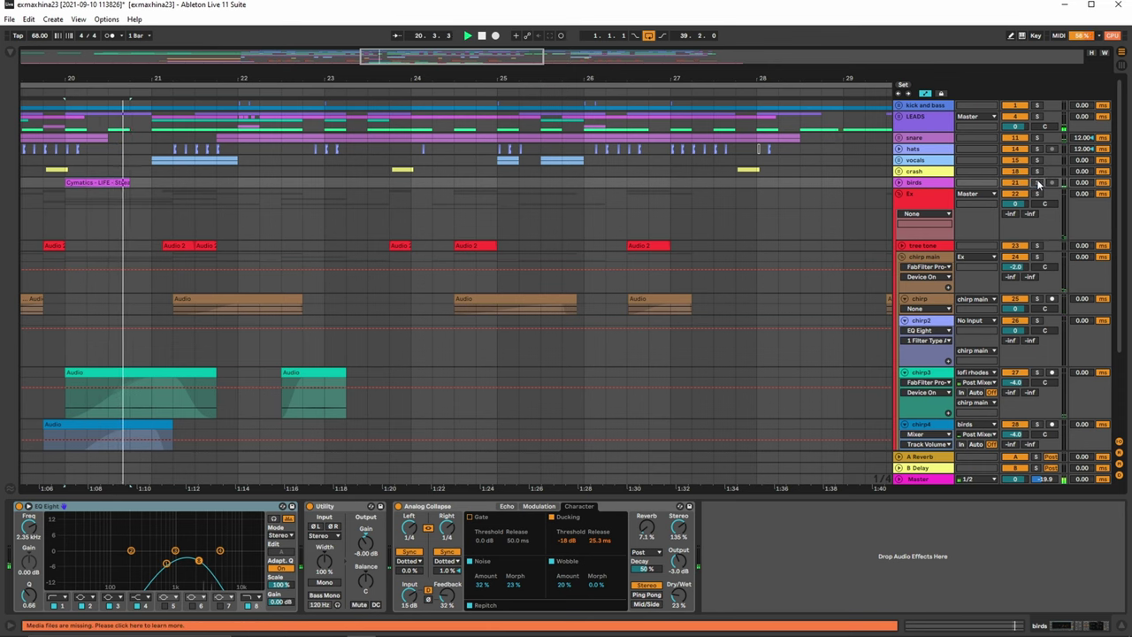
left_click(1038, 183)
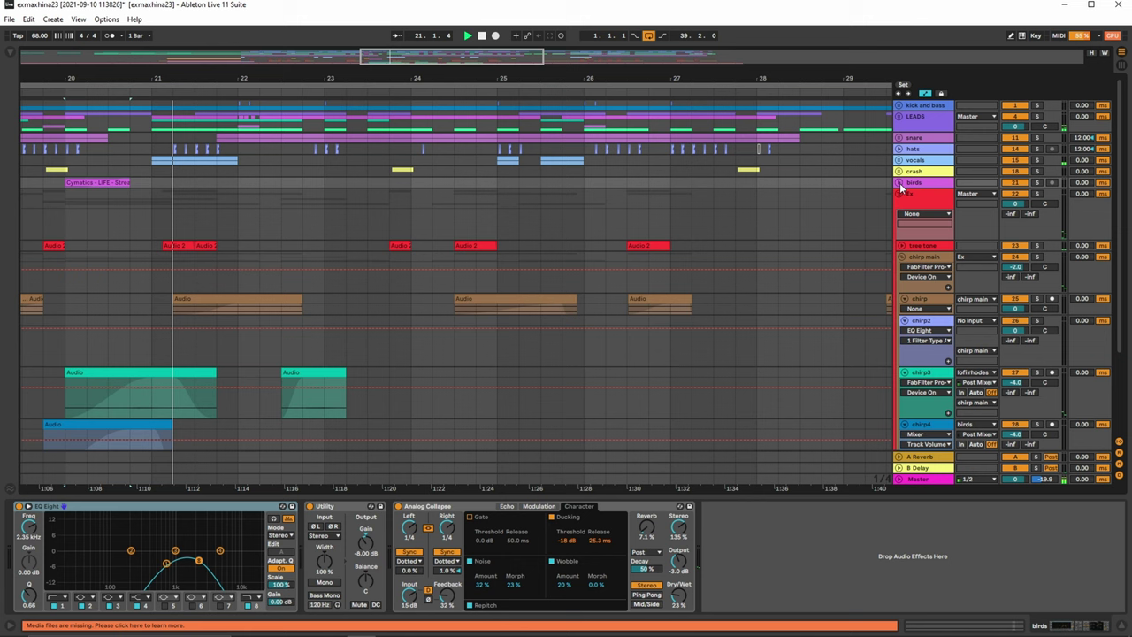
left_click(900, 183)
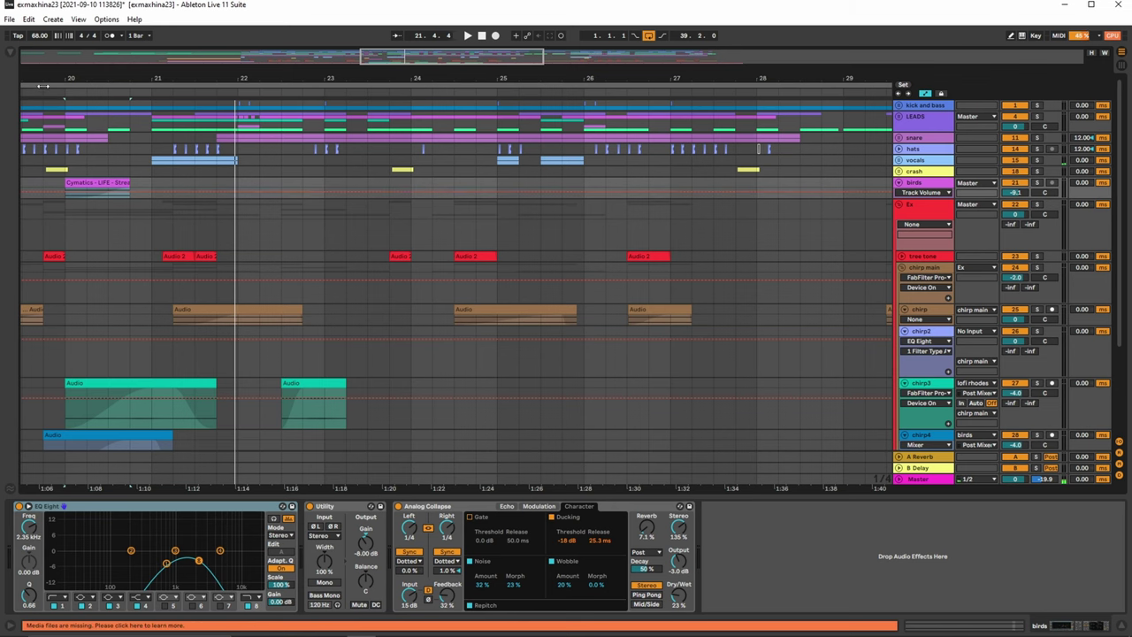
Solo the Ex group and play it from the chirp3 clip at 20.1.
left_click_drag(49, 69, 407, 73)
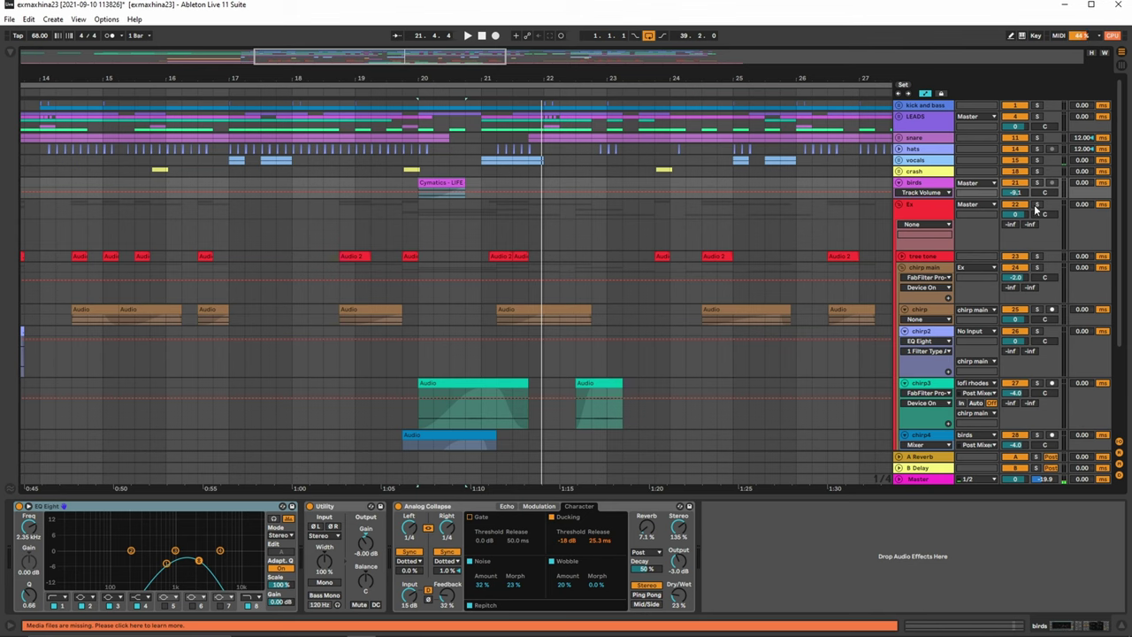
scroll(506, 299, "down", 4)
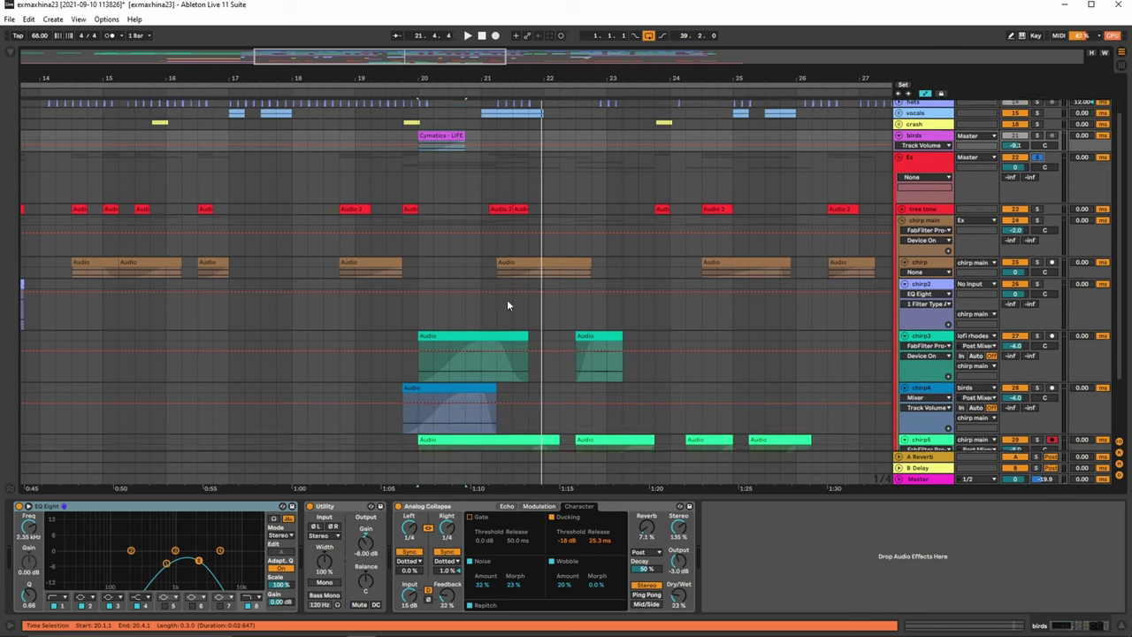
left_click(445, 288)
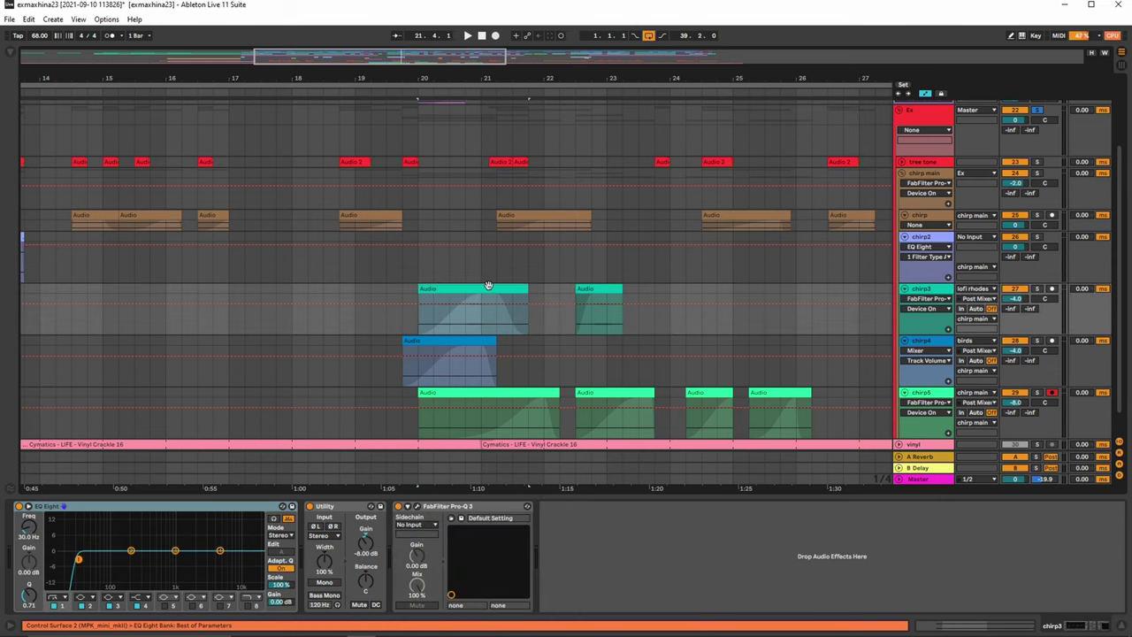
scroll(591, 334, "down", 1)
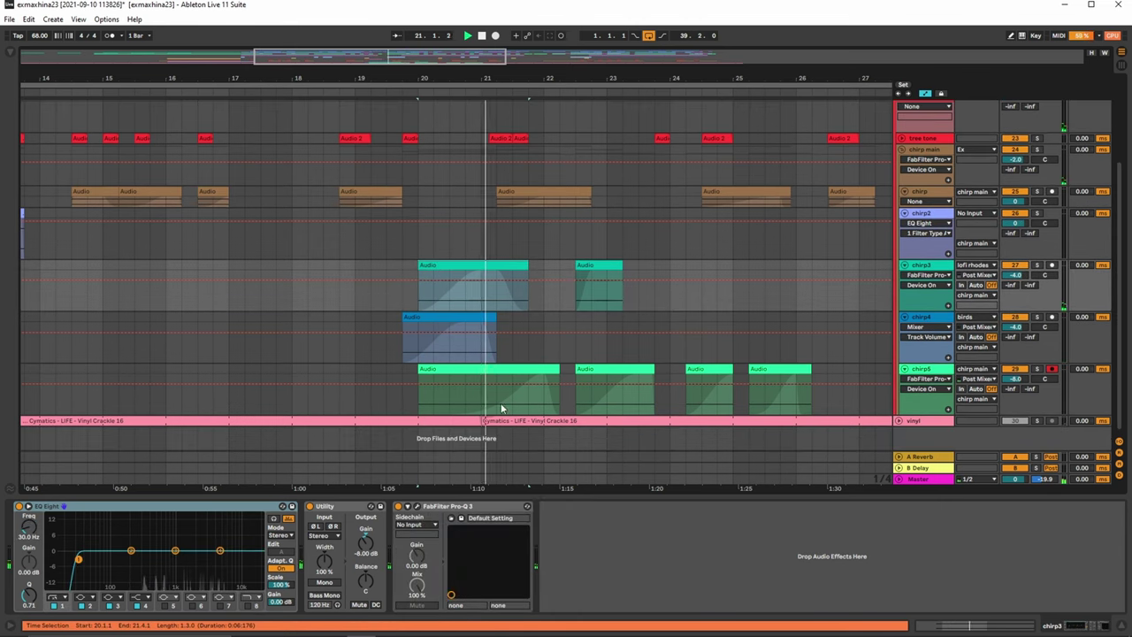
Review the chirp tracks of the soloed Ex group and restart playback from 21.1 on chirp3.
scroll(660, 223, "up", 2)
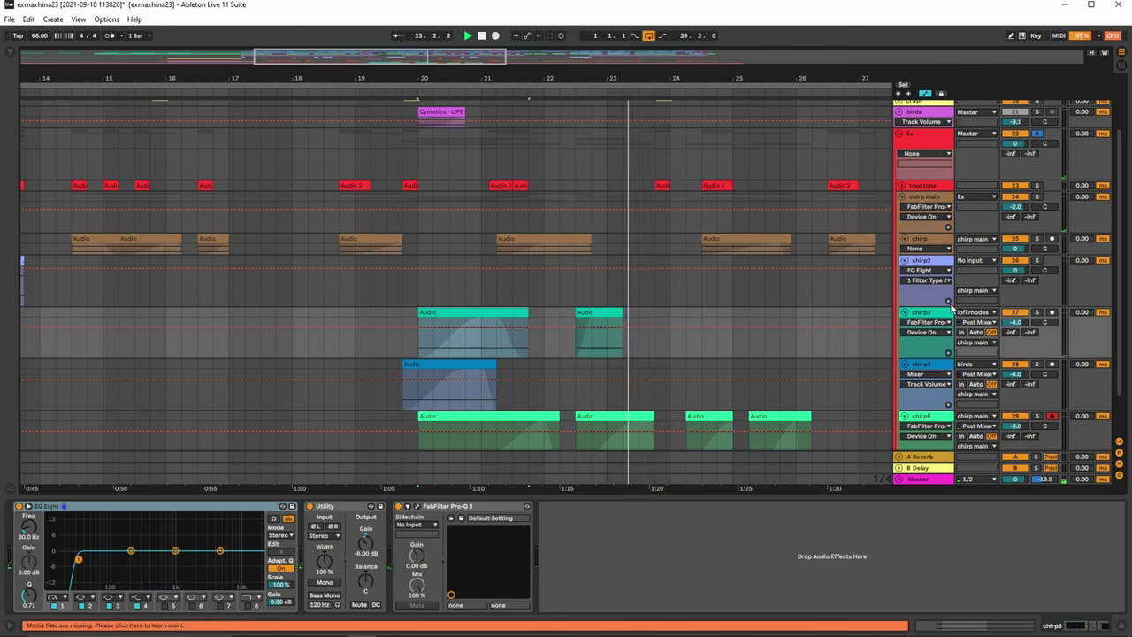
scroll(538, 228, "down", 1)
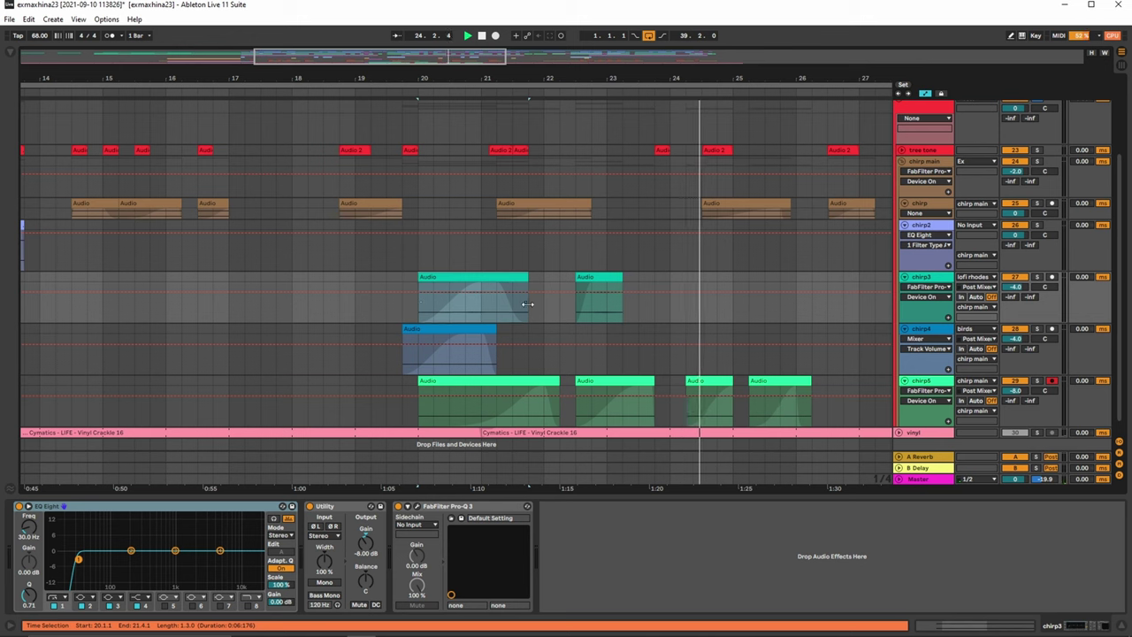
left_click(486, 319)
key("space")
key("space")
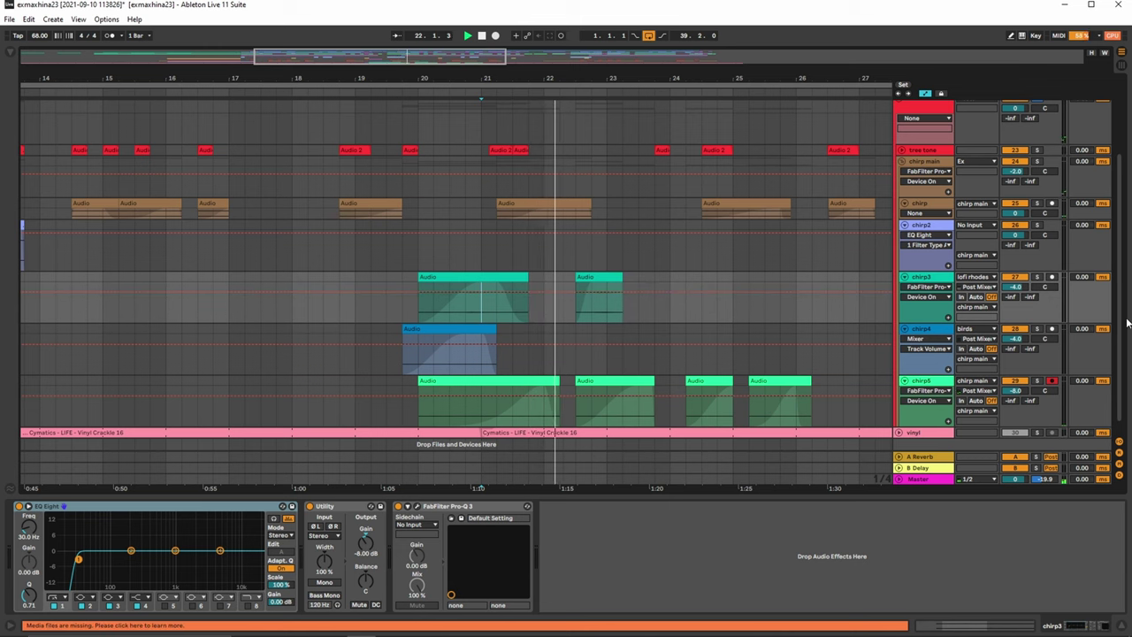
Review the Ex group's clips across the wider arrangement, unsolo the group and bring the vinyl track into view.
left_click_drag(1121, 322, 1103, 305)
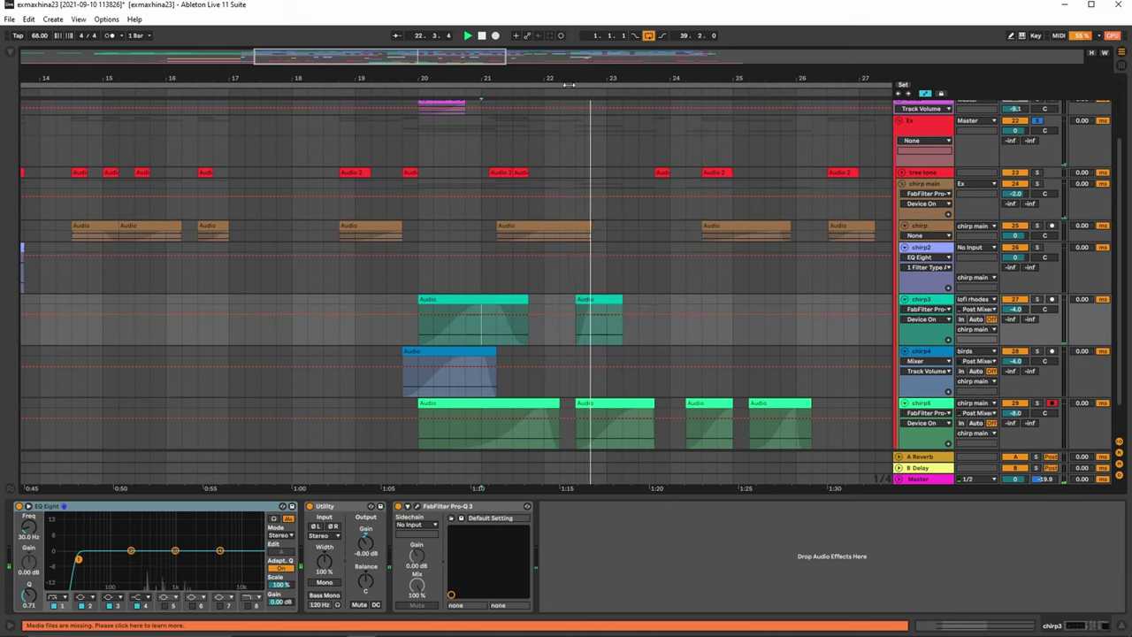
scroll(518, 237, "down", 3)
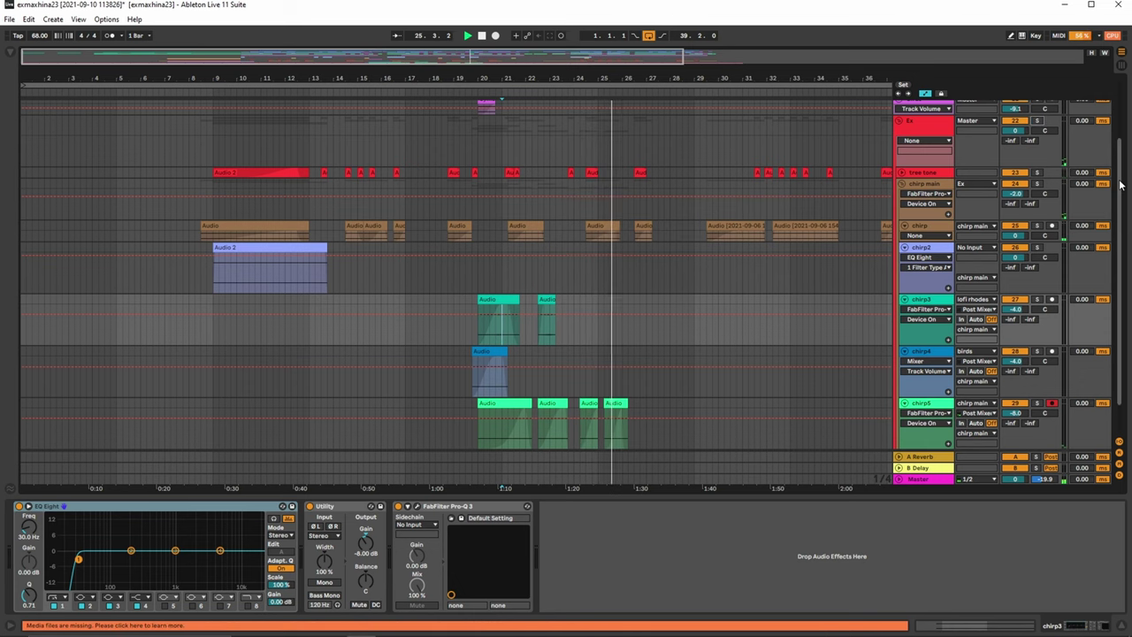
scroll(1120, 184, "down", 2)
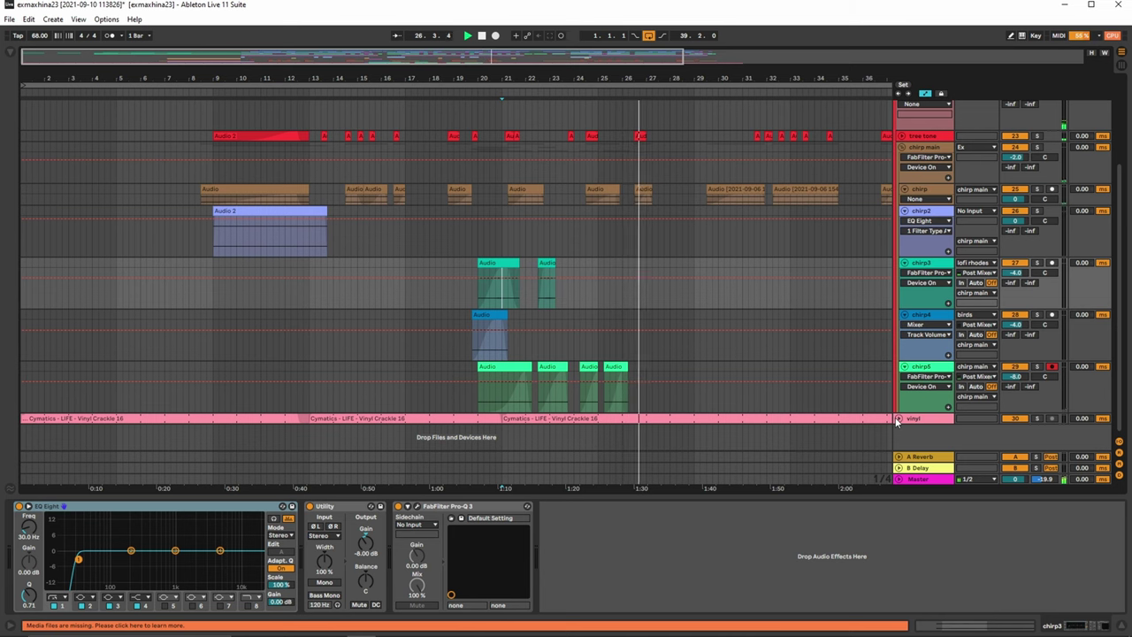
Unfold and solo the vinyl track, and enlarge its height to show the crackle clips' waveform lanes.
left_click(899, 418)
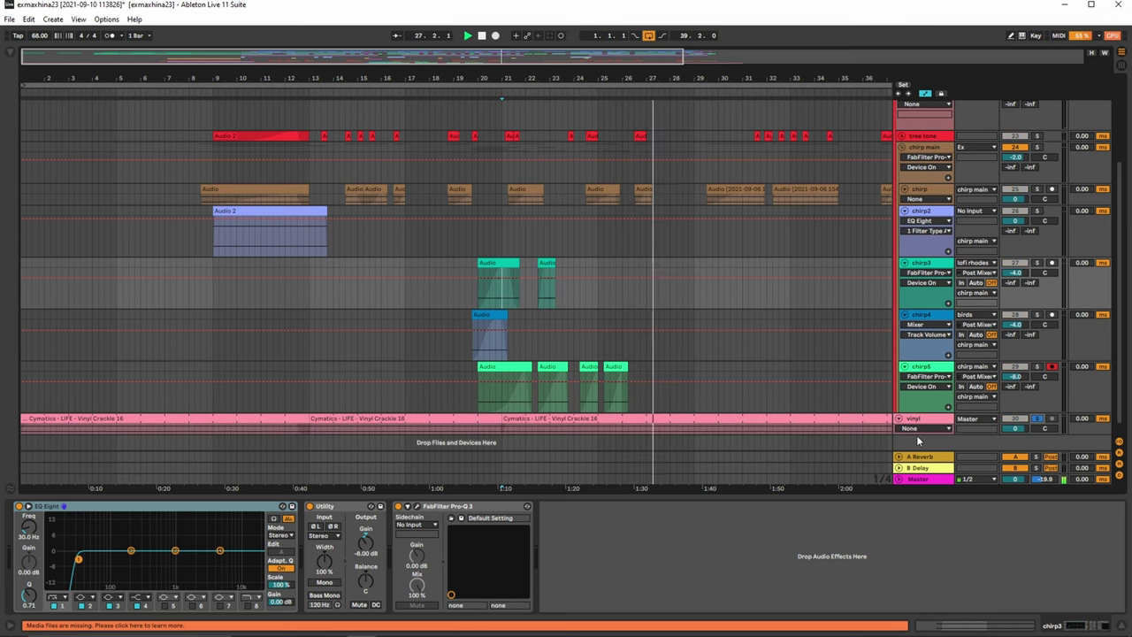
left_click_drag(917, 434, 914, 470)
scroll(637, 305, "down", 2)
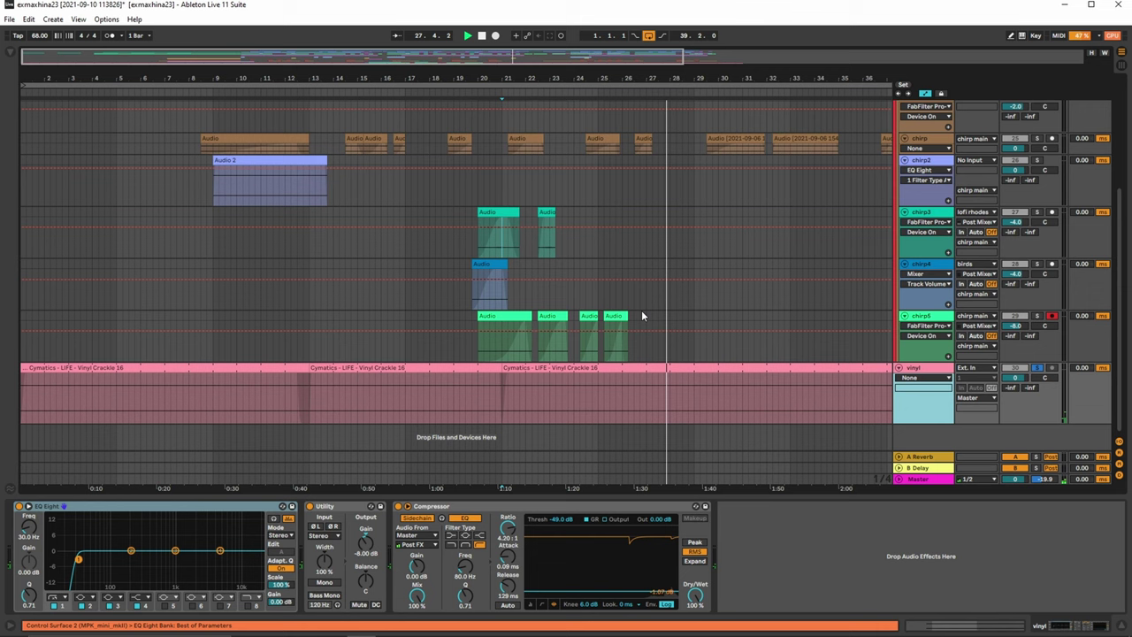
Open the Vinyl Crackle clip starting at bar 21, check the settings of all vinyl clips together, and reselect that clip.
left_click_drag(659, 77, 664, 150)
left_click(748, 369)
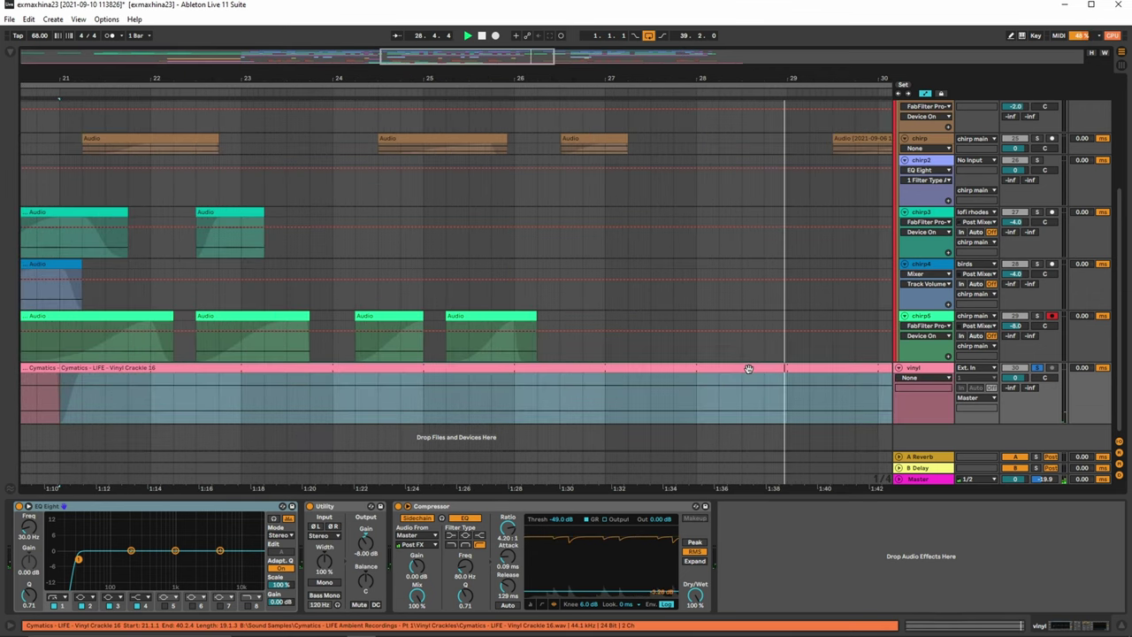
double_click(748, 369)
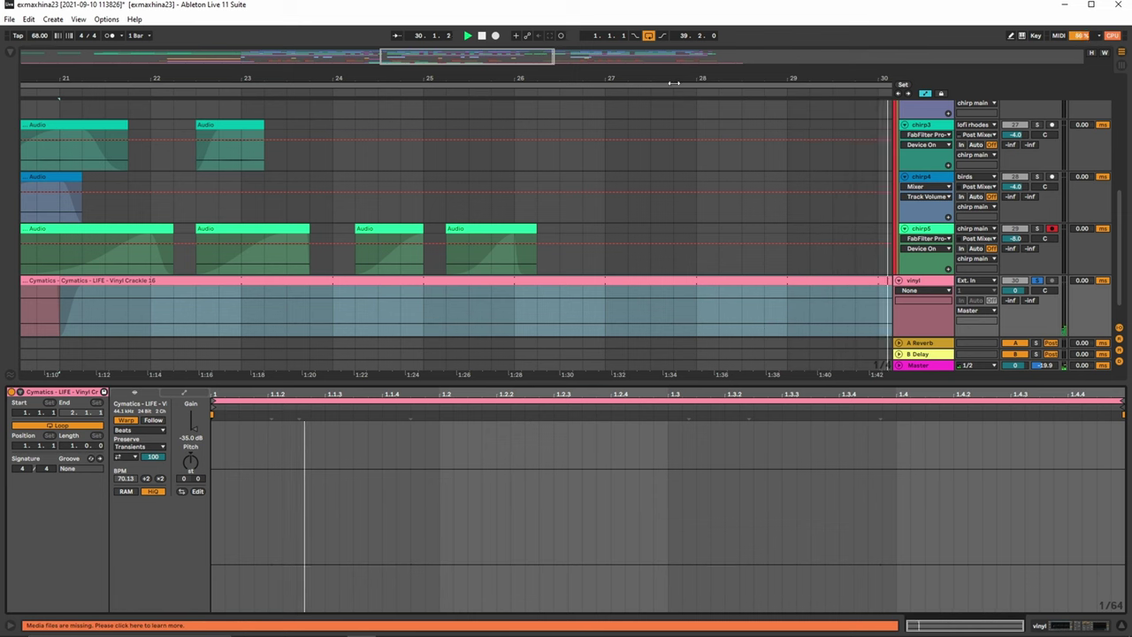
key("ctrl+a")
left_click_drag(674, 83, 671, 46)
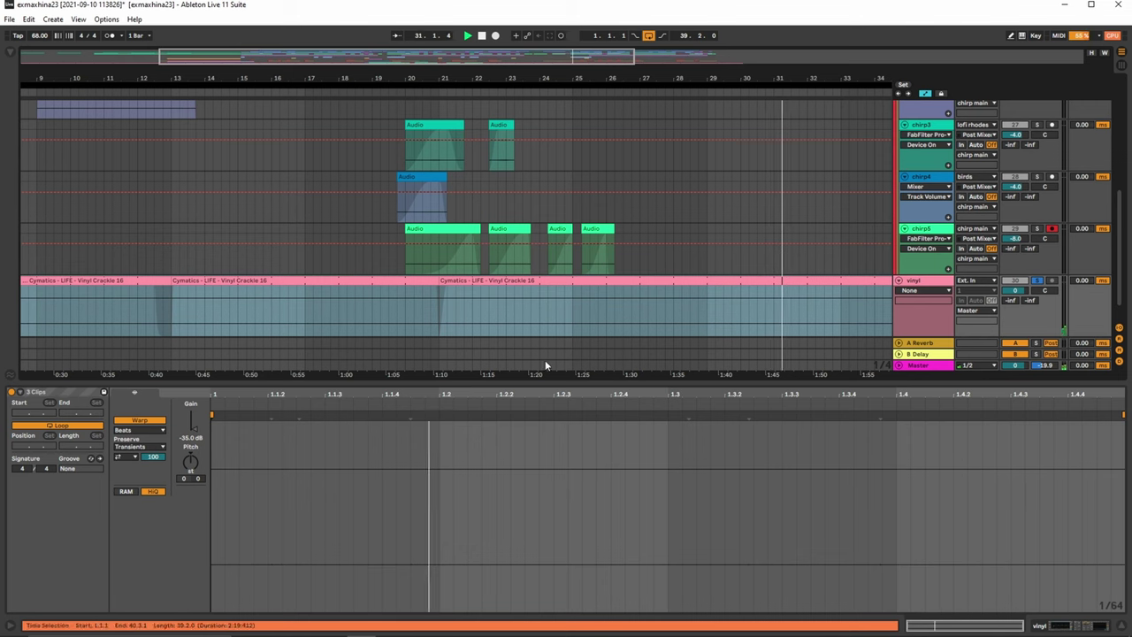
left_click(591, 281)
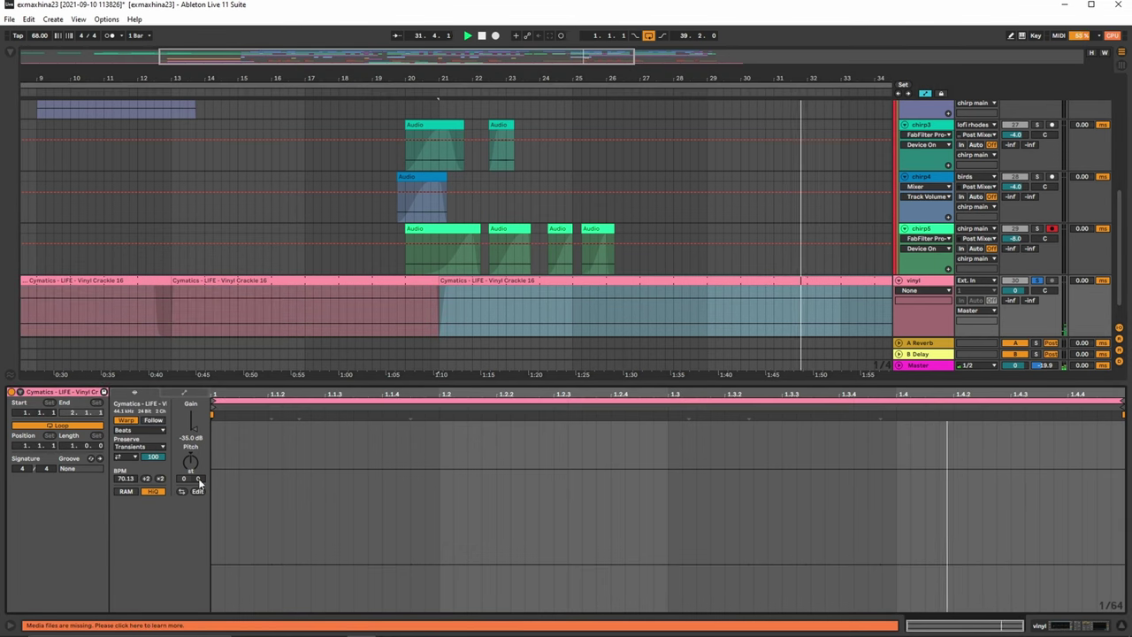
Double the selected Vinyl Crackle clip's warp tempo twice, and undo back to 140.25 BPM.
left_click(160, 478)
left_click(160, 479)
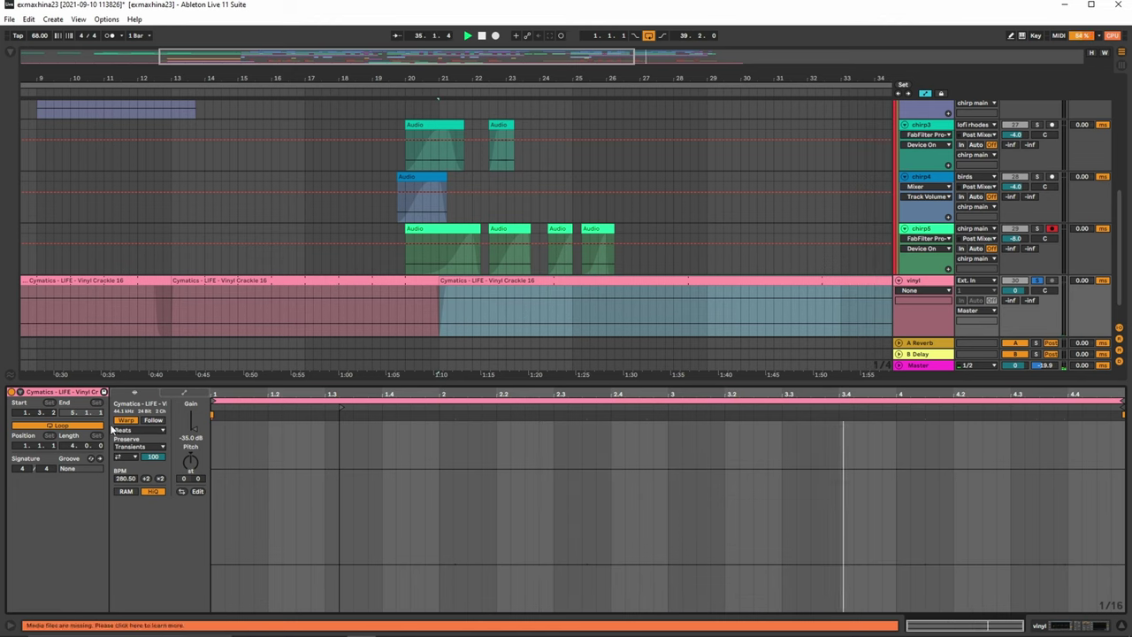
key("ctrl+z")
key("ctrl+z")
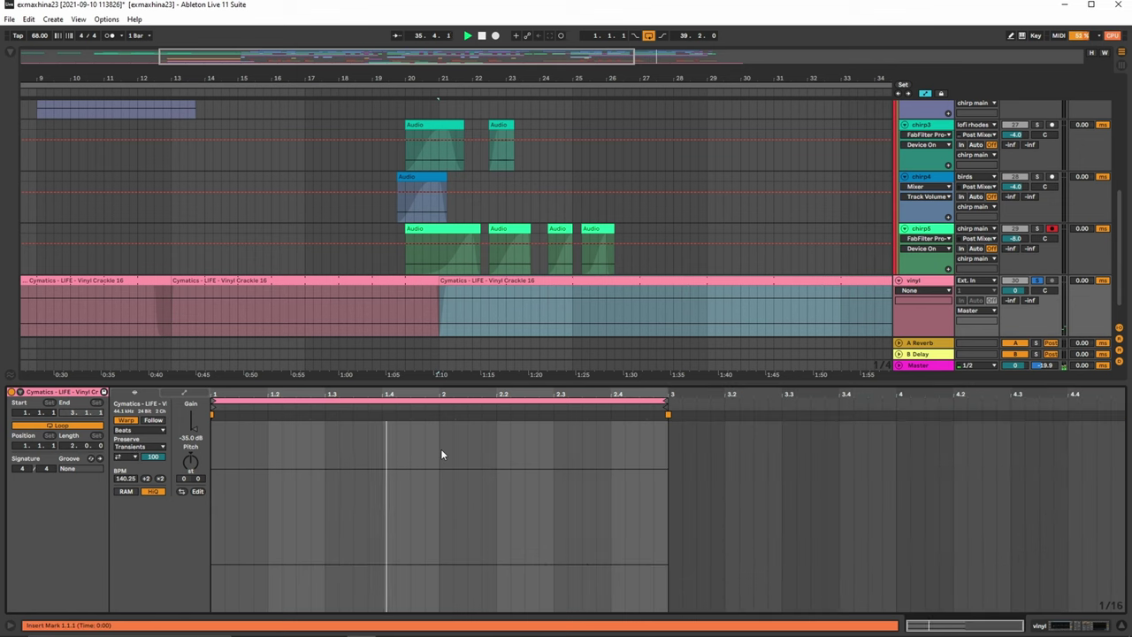
Stop playback and review the full arrangement from the kick and bass group down to the vinyl track.
key("space")
left_click_drag(639, 82, 639, 35)
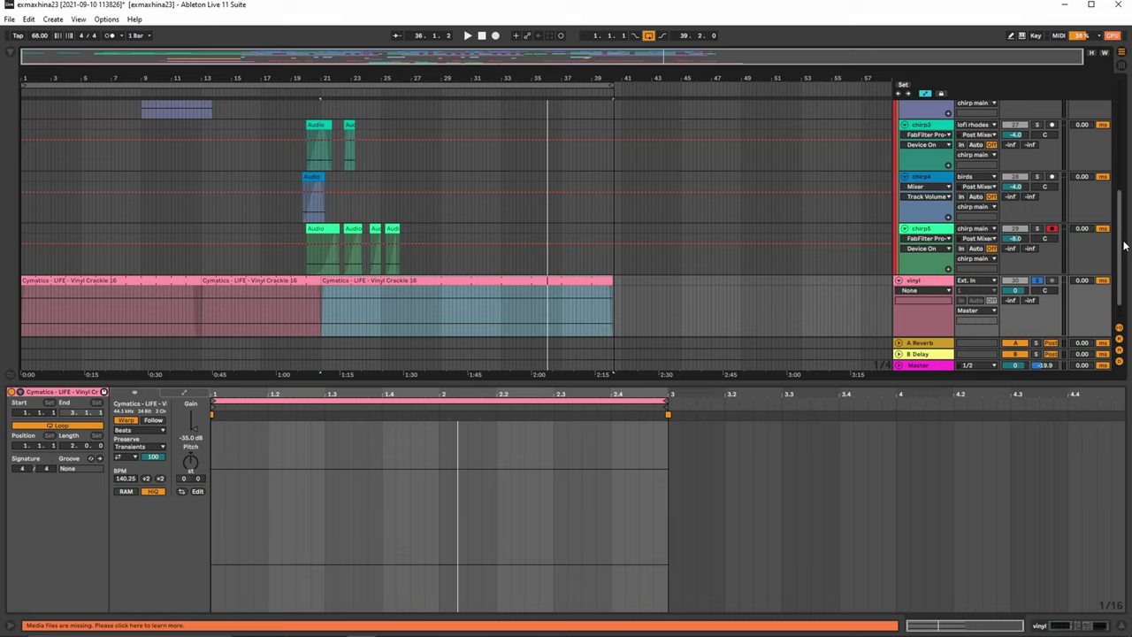
left_click_drag(1123, 246, 1114, 124)
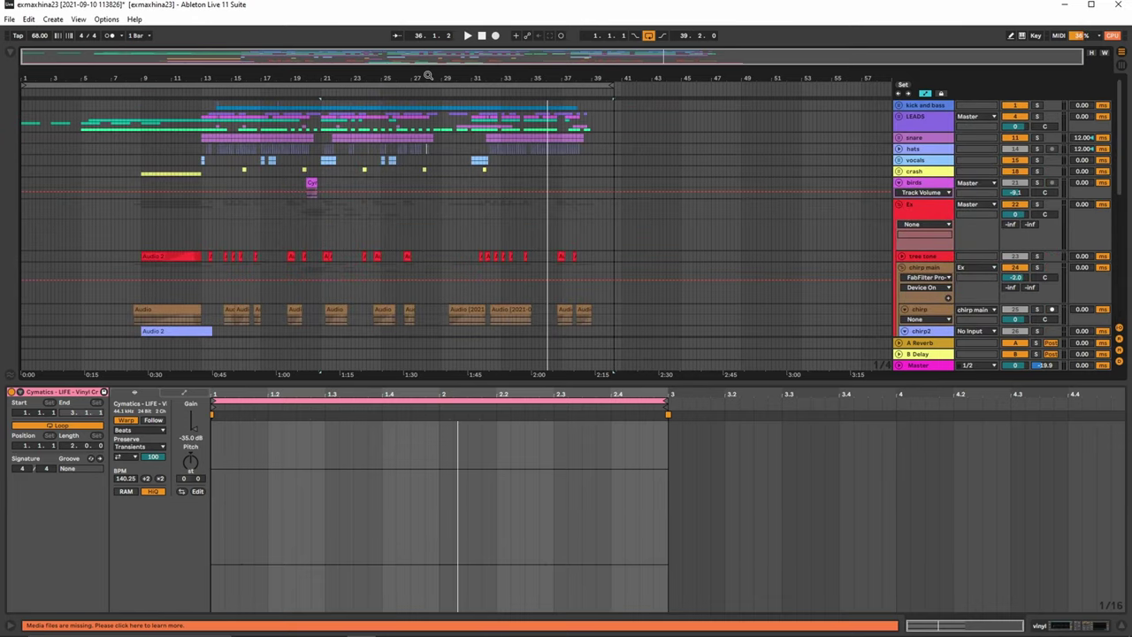
scroll(1119, 129, "down", 10)
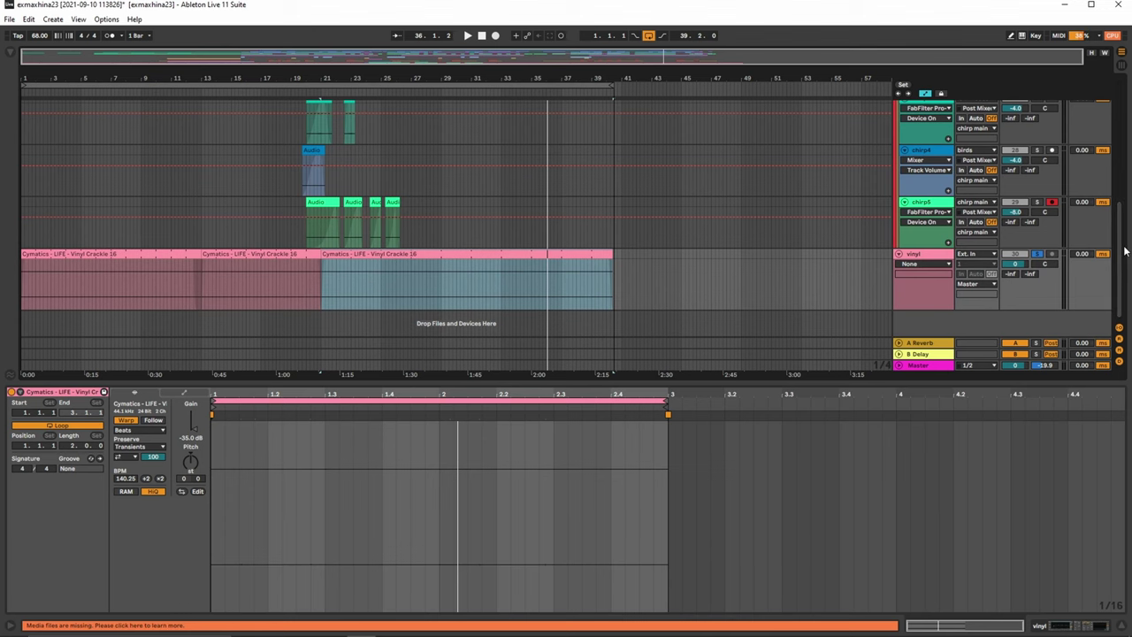
left_click_drag(1125, 252, 1126, 102)
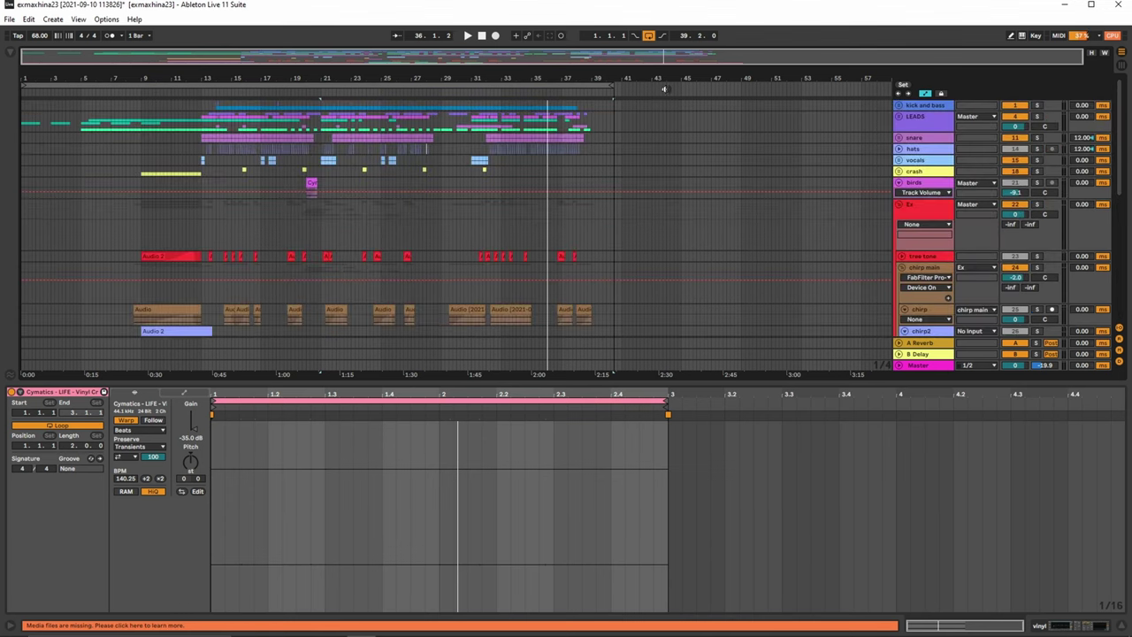